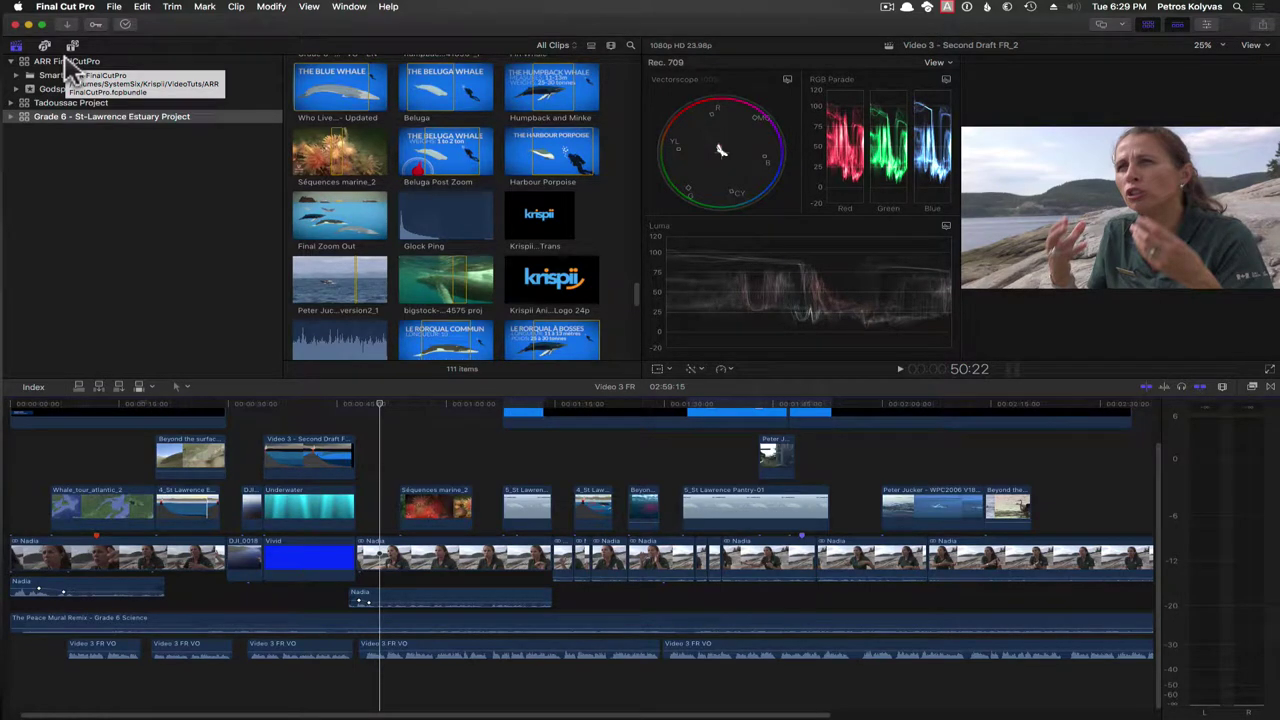
Show the empty ARR FinalCutPro library in the browser, leaving only the Import Media prompt
click(68, 63)
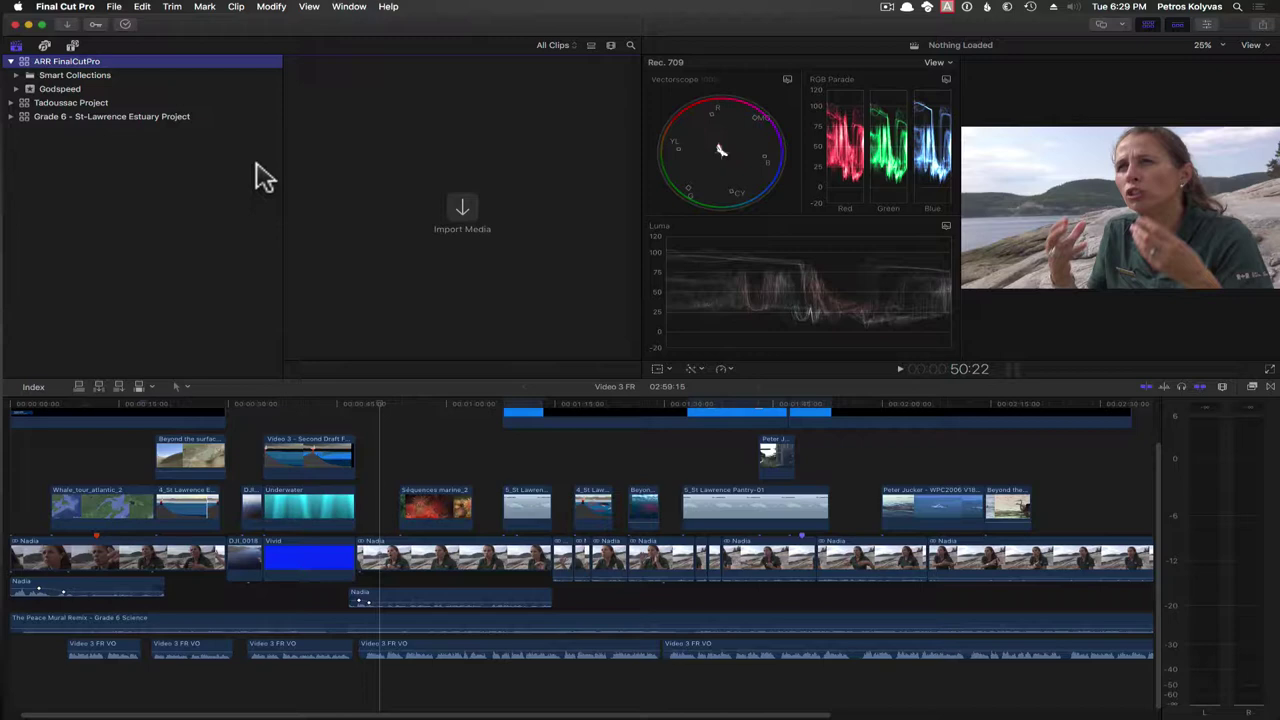
Import IMG_1015.mov from the VideoTuts folder into the existing Godspeed event
key(super+i)
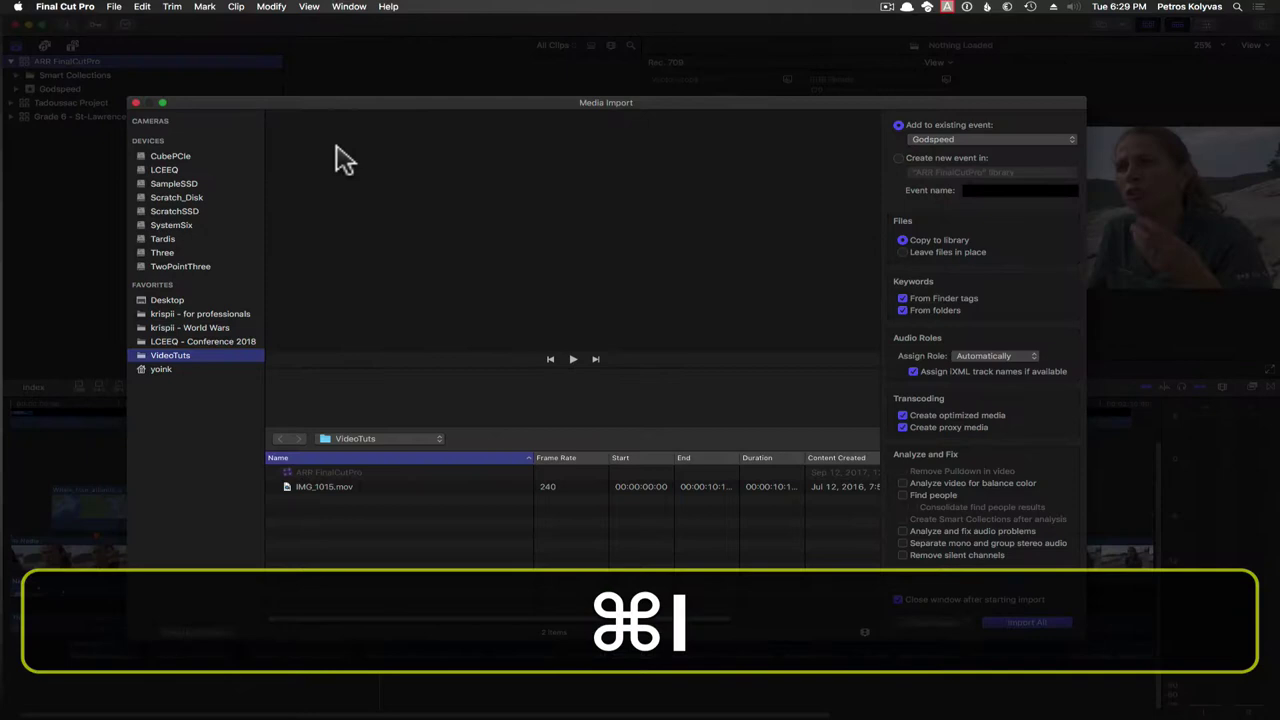
click(350, 494)
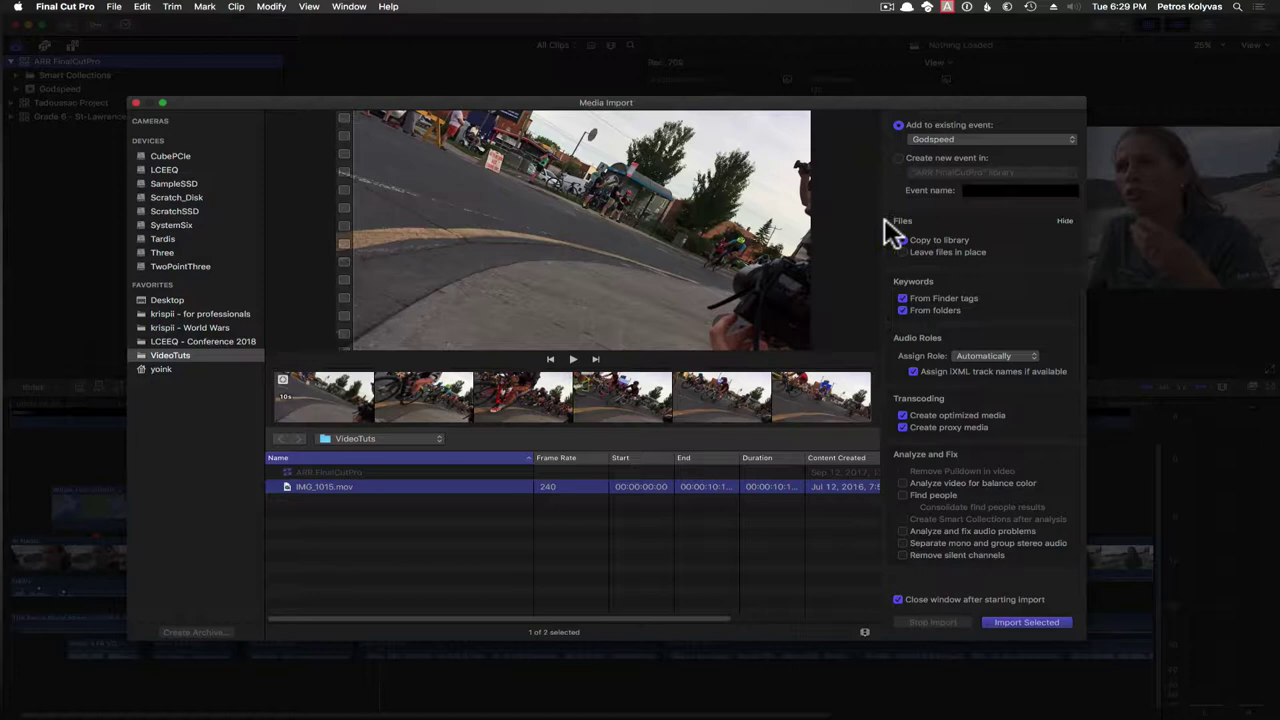
click(1022, 624)
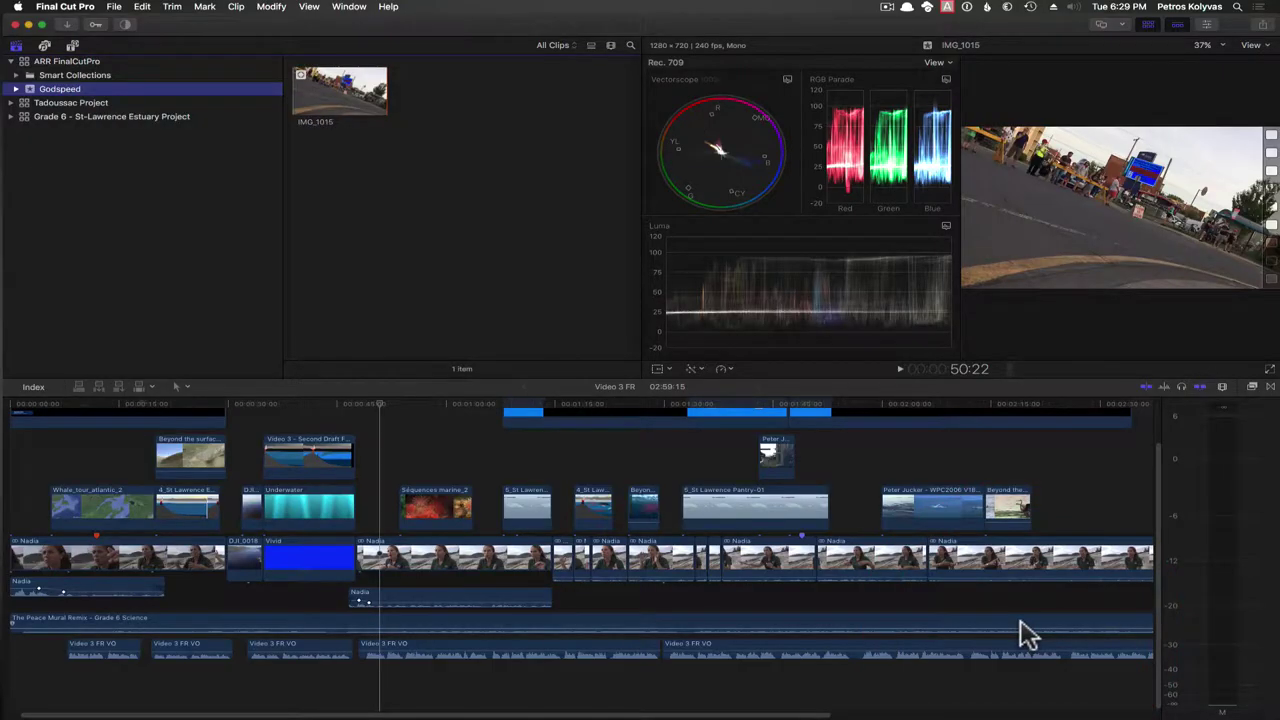
Create a project named 'Speed' in the Godspeed event, opening an empty timeline
click(614, 205)
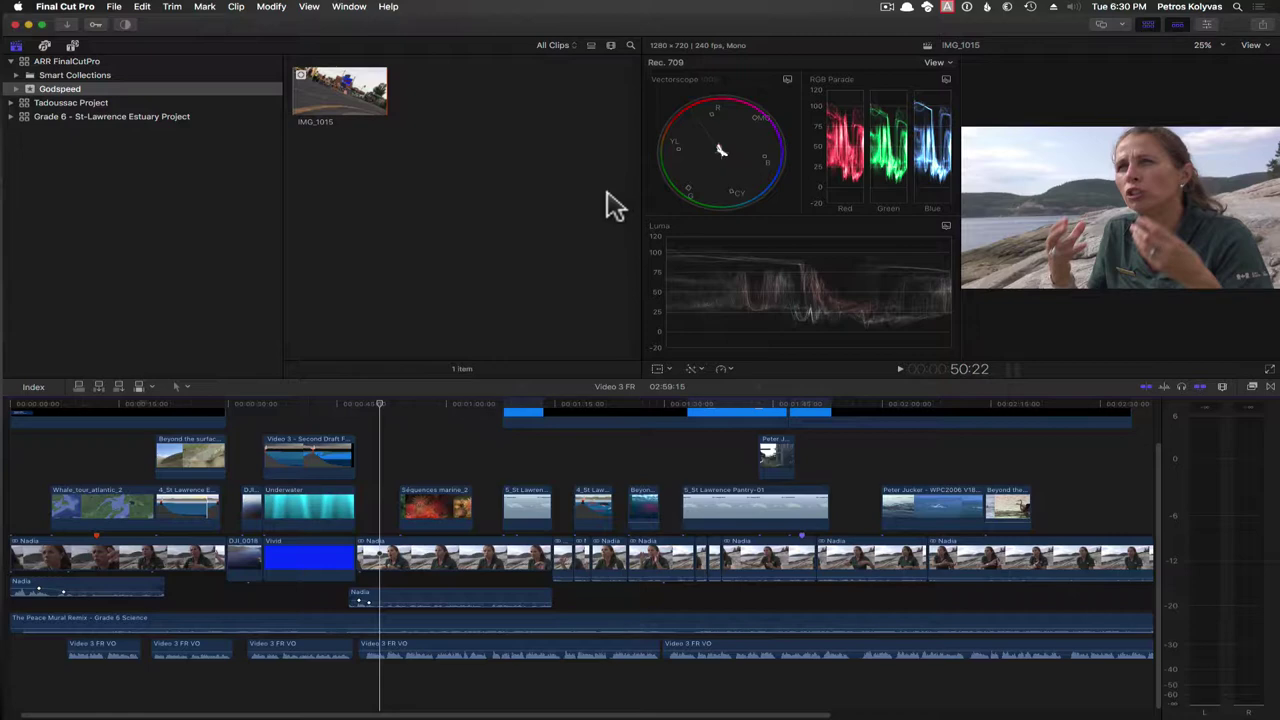
key(super+n)
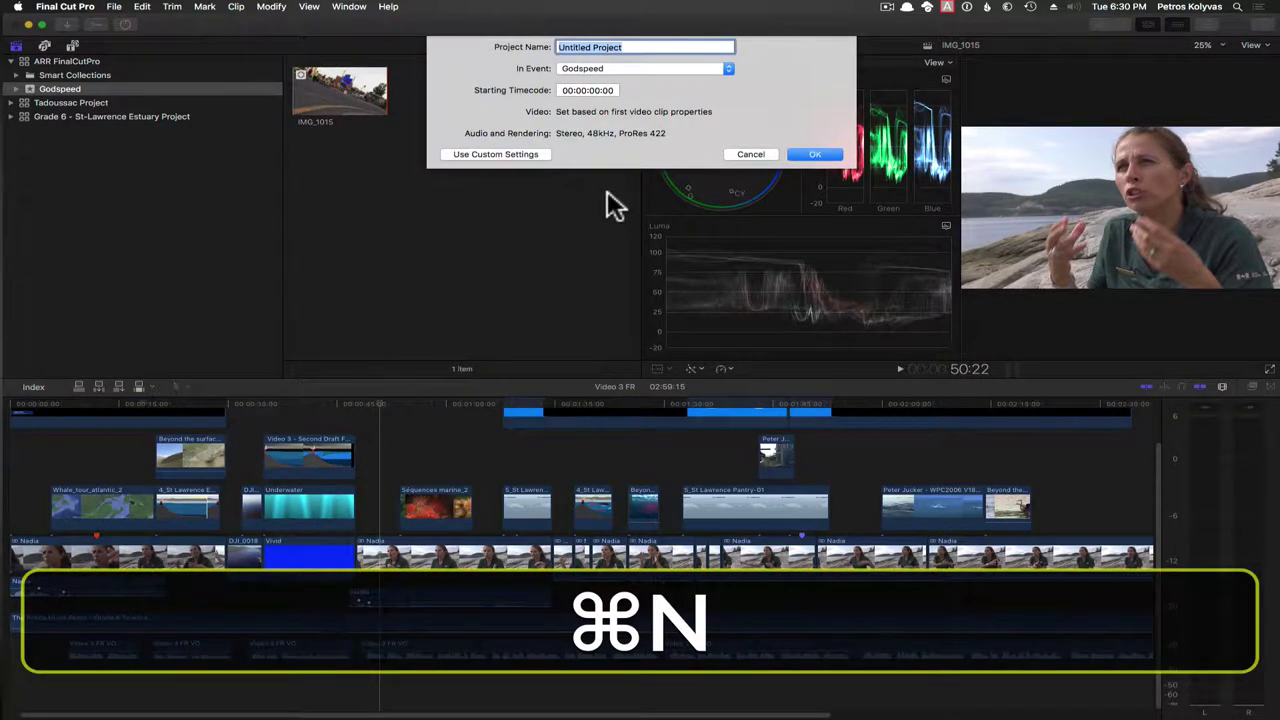
text(Spee)
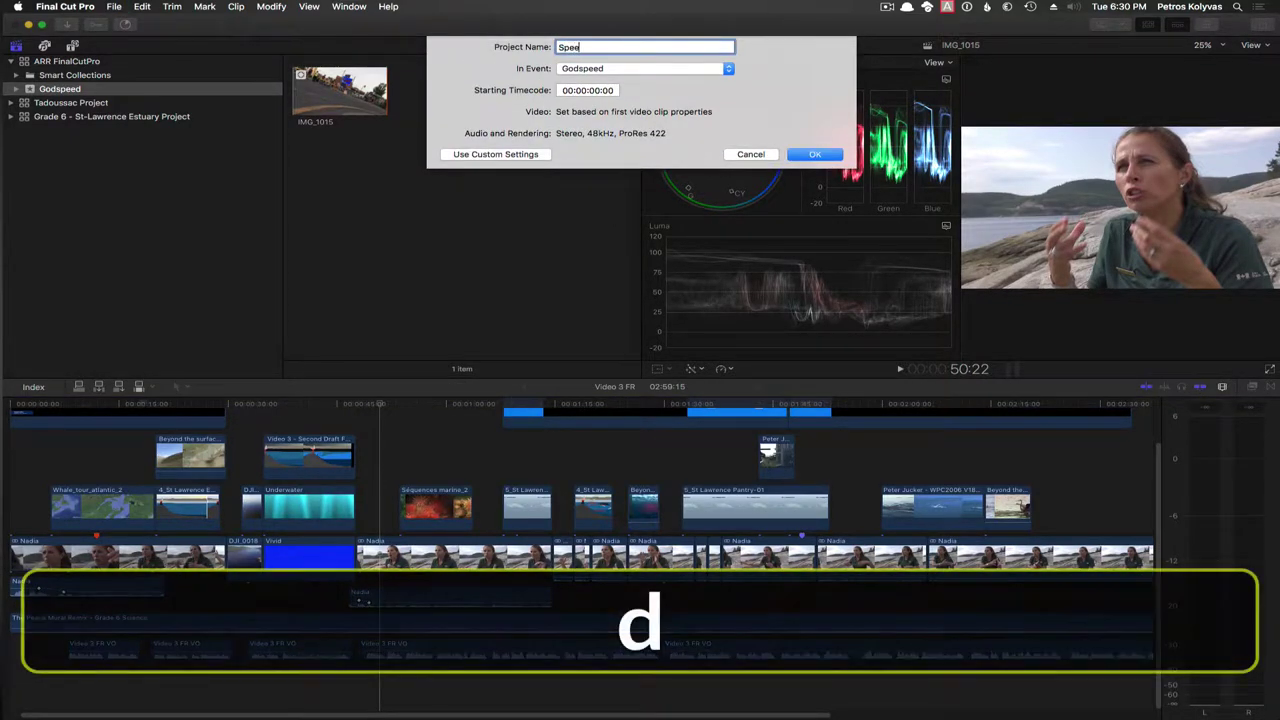
text(d)
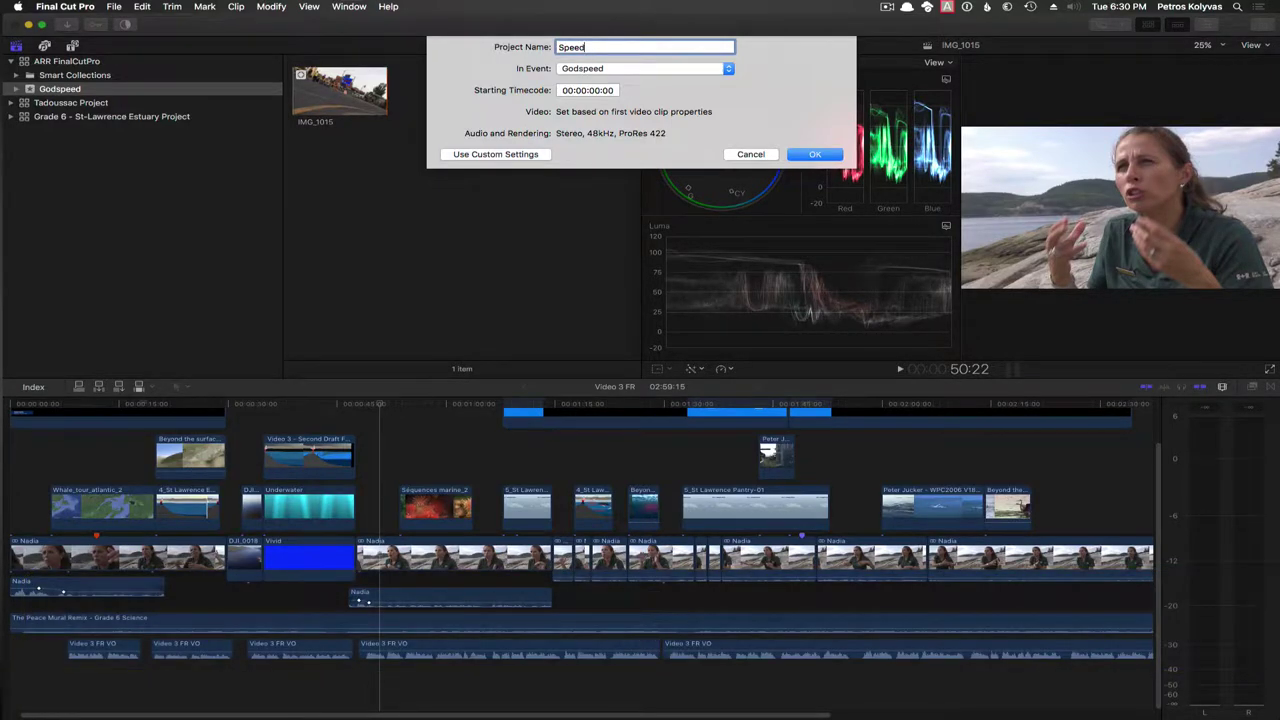
key(Return)
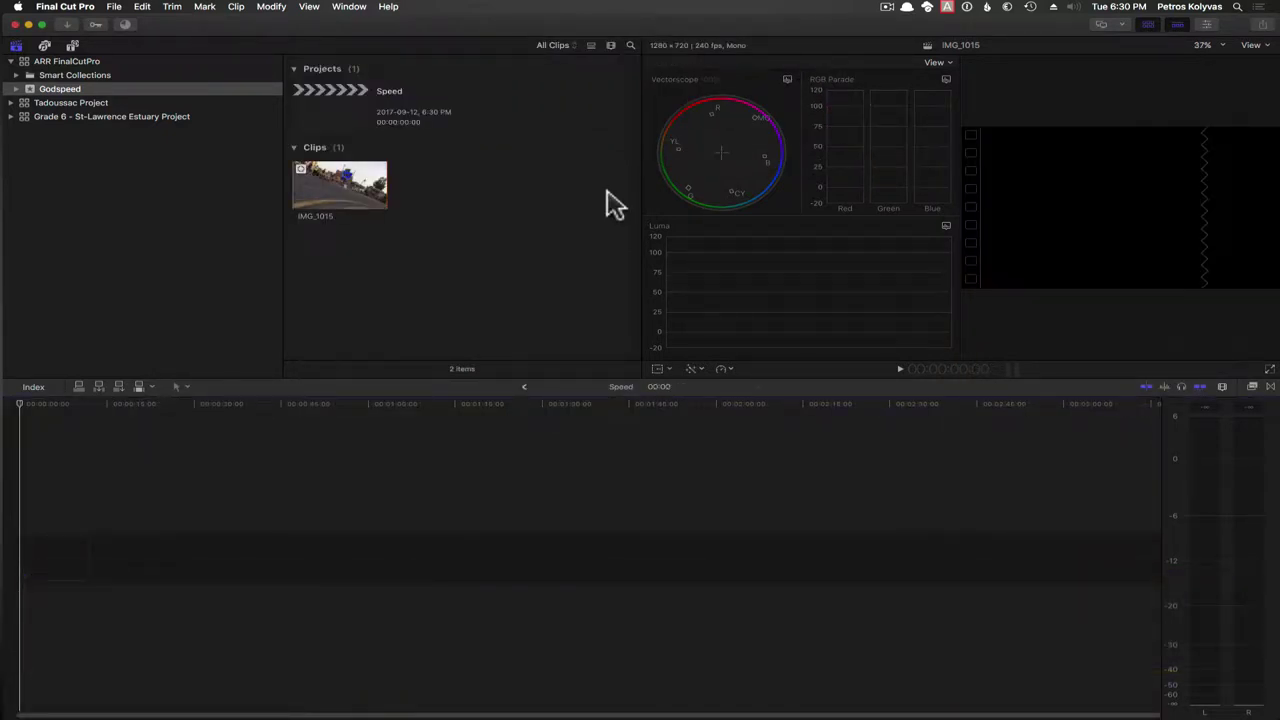
Append IMG_1015 to the Speed timeline and change the project rate from 60p to 23.98p
click(333, 190)
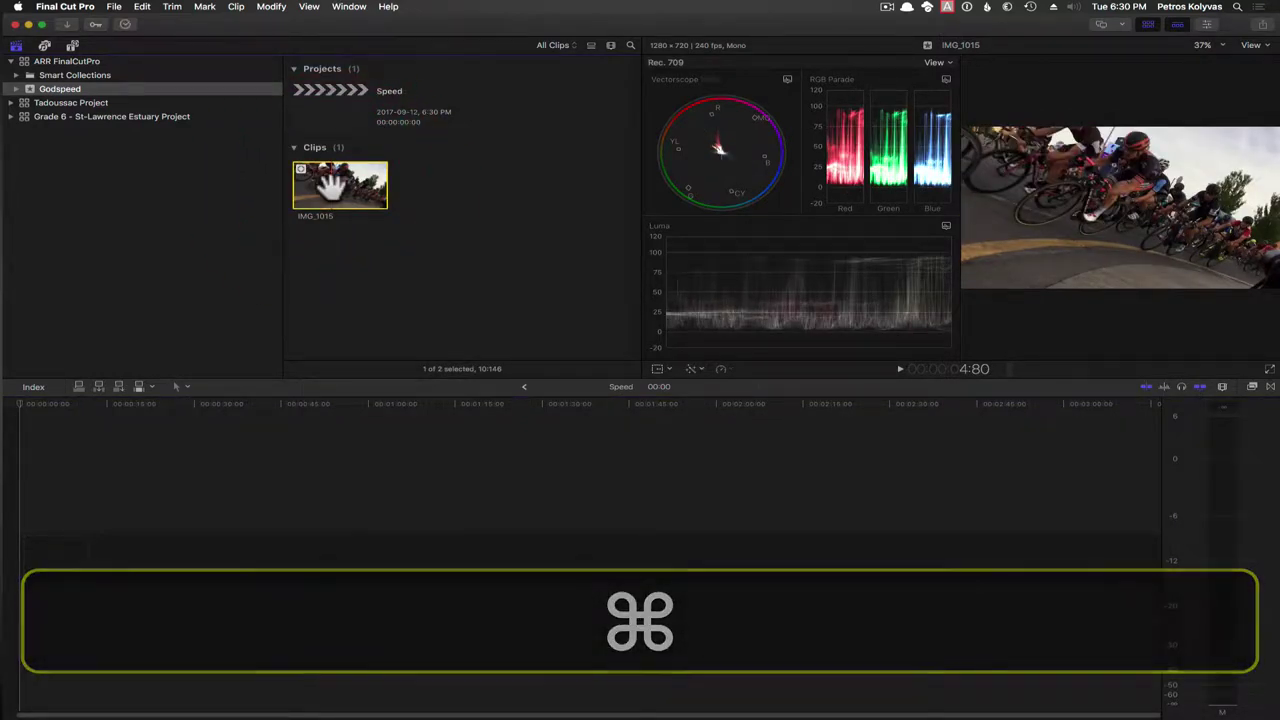
key(e)
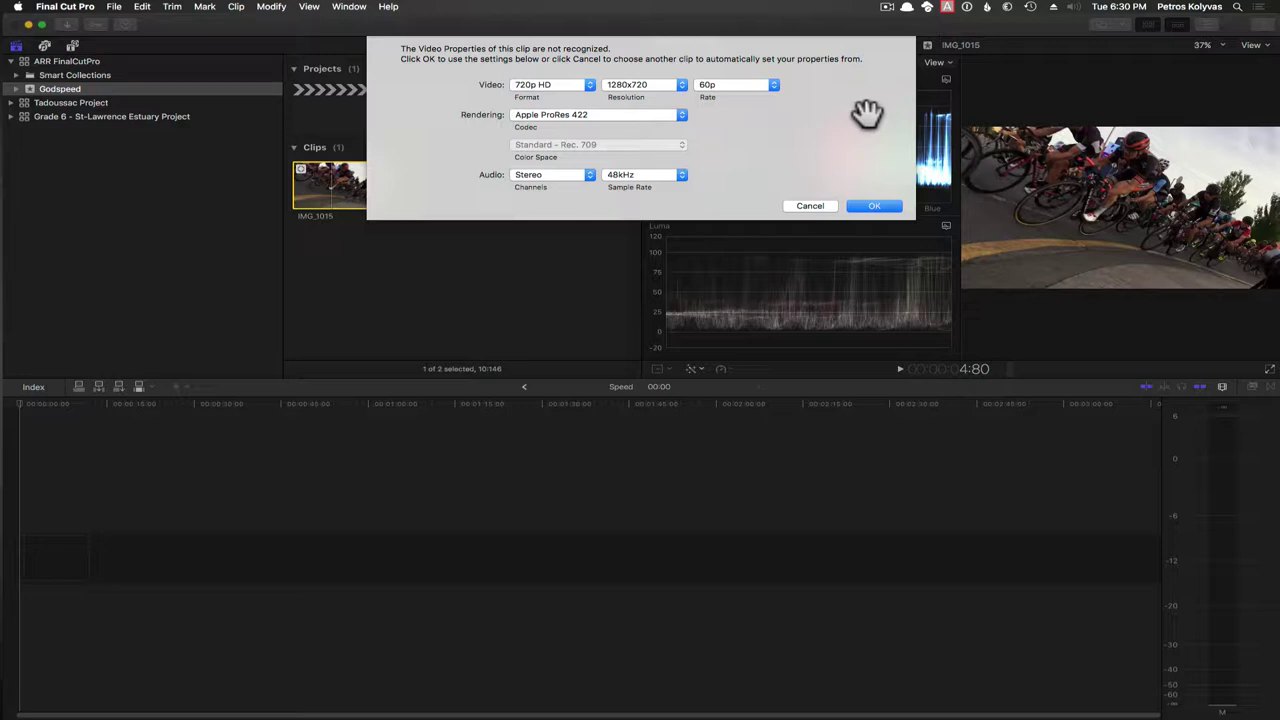
click(770, 85)
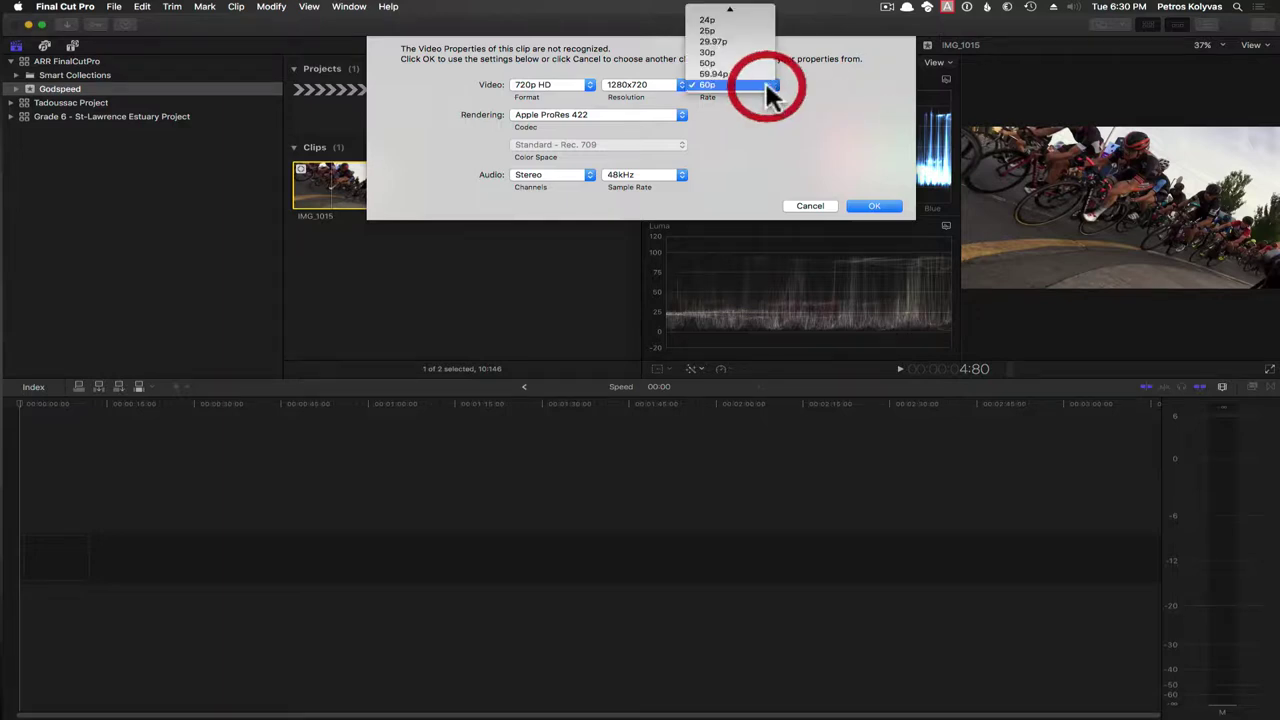
click(745, 11)
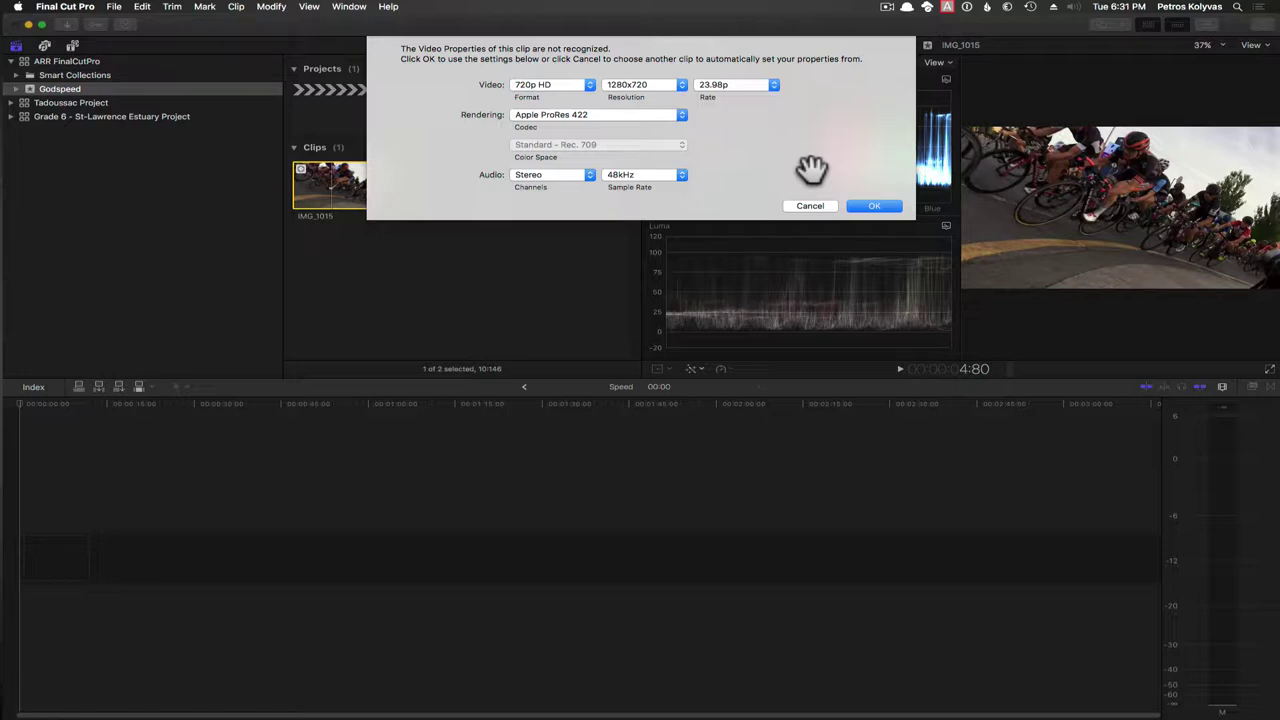
click(851, 206)
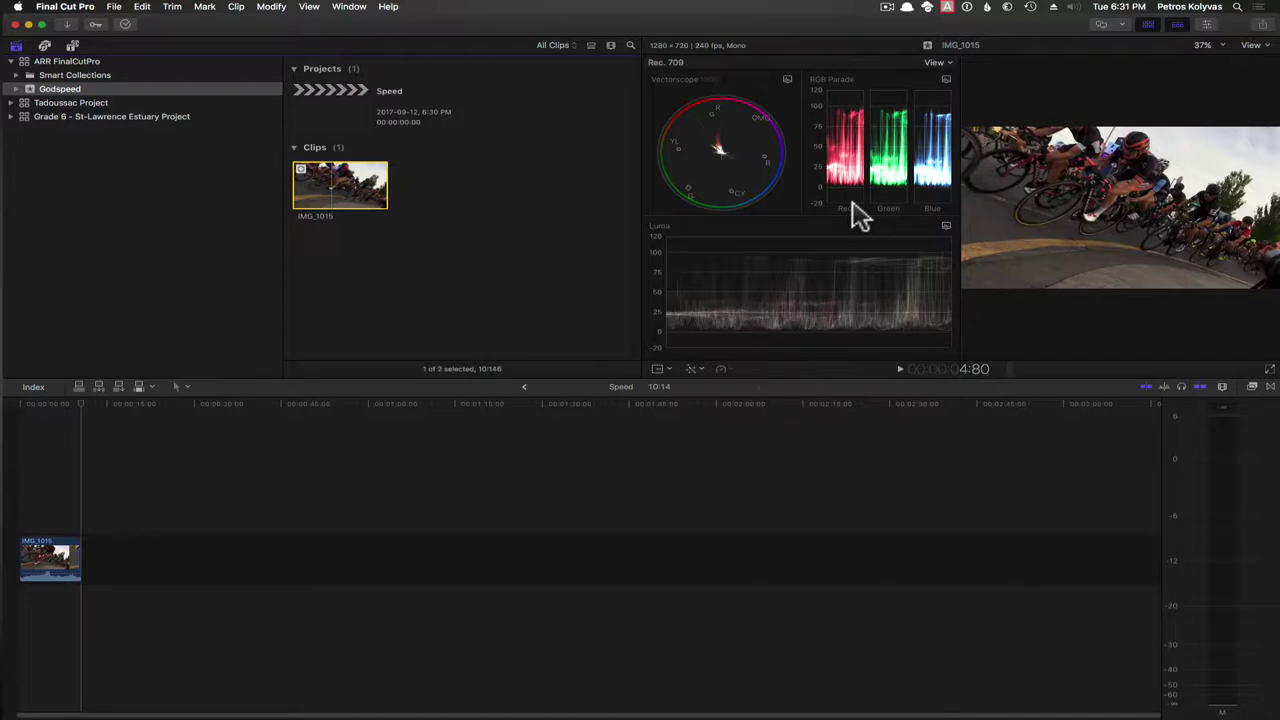
Select the clip at the timeline start and zoom the timeline to fit it
key(super+2)
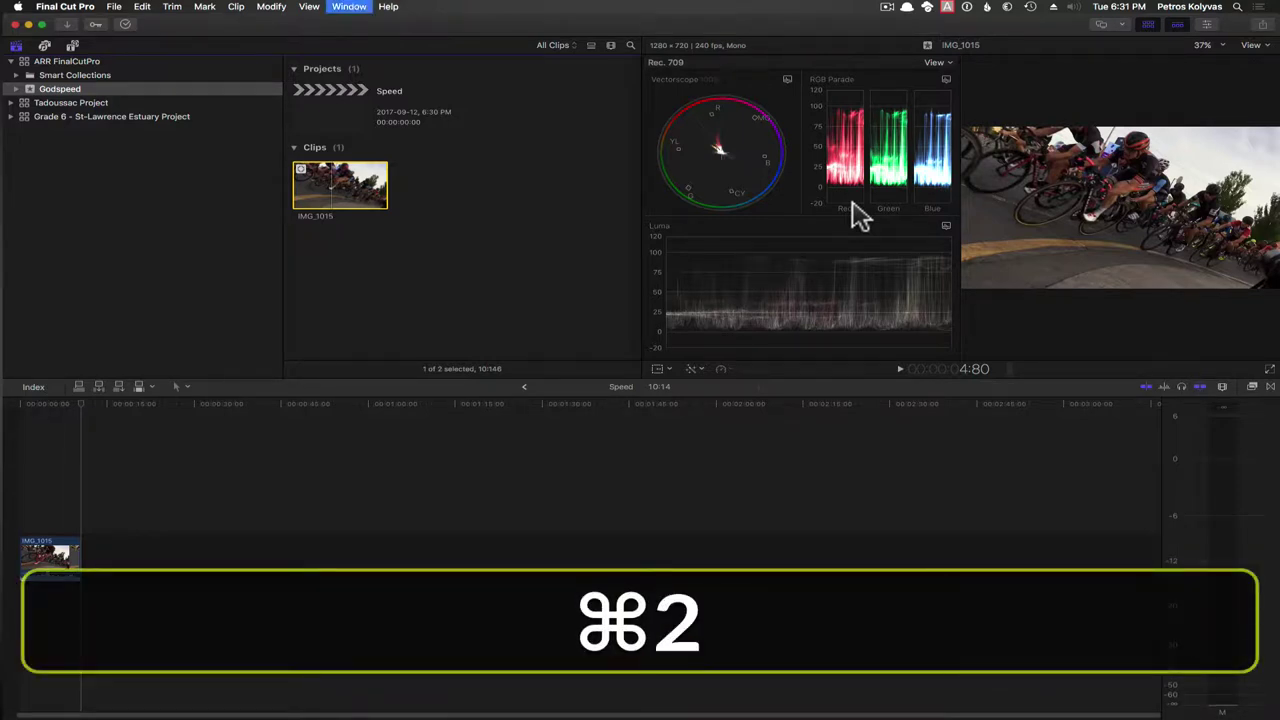
key(super+Up)
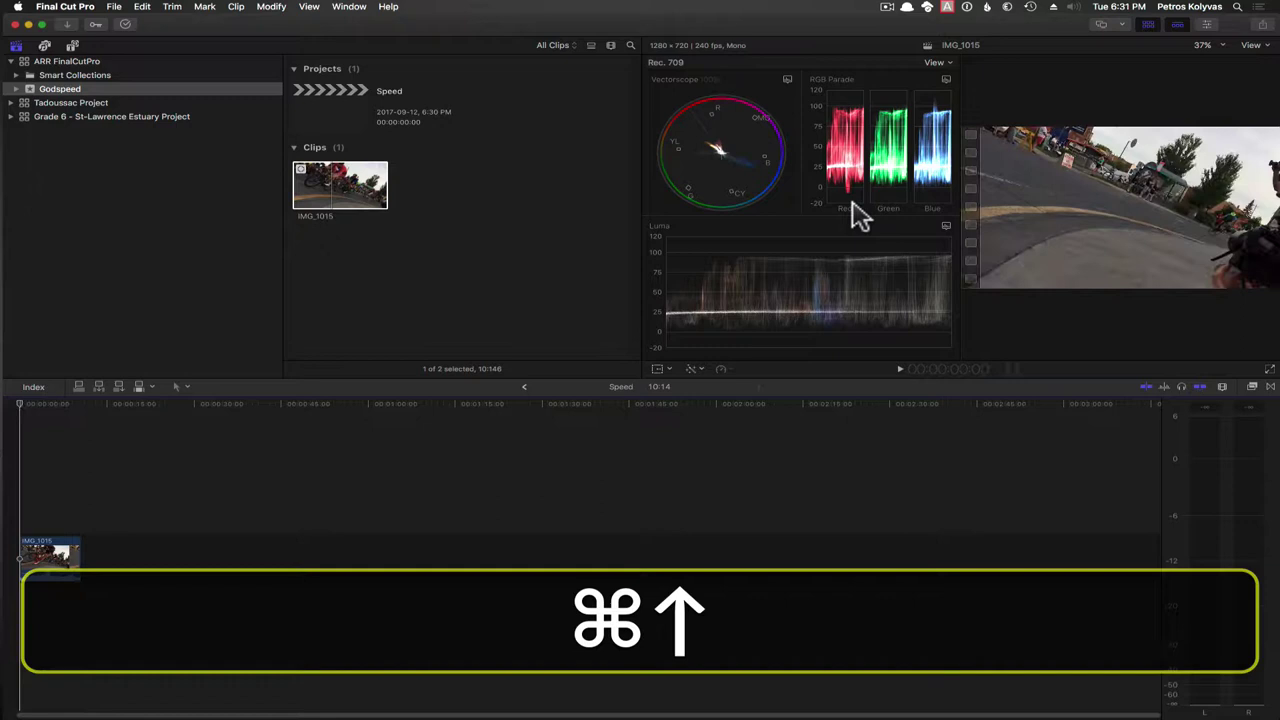
key(c)
key(shift+c)
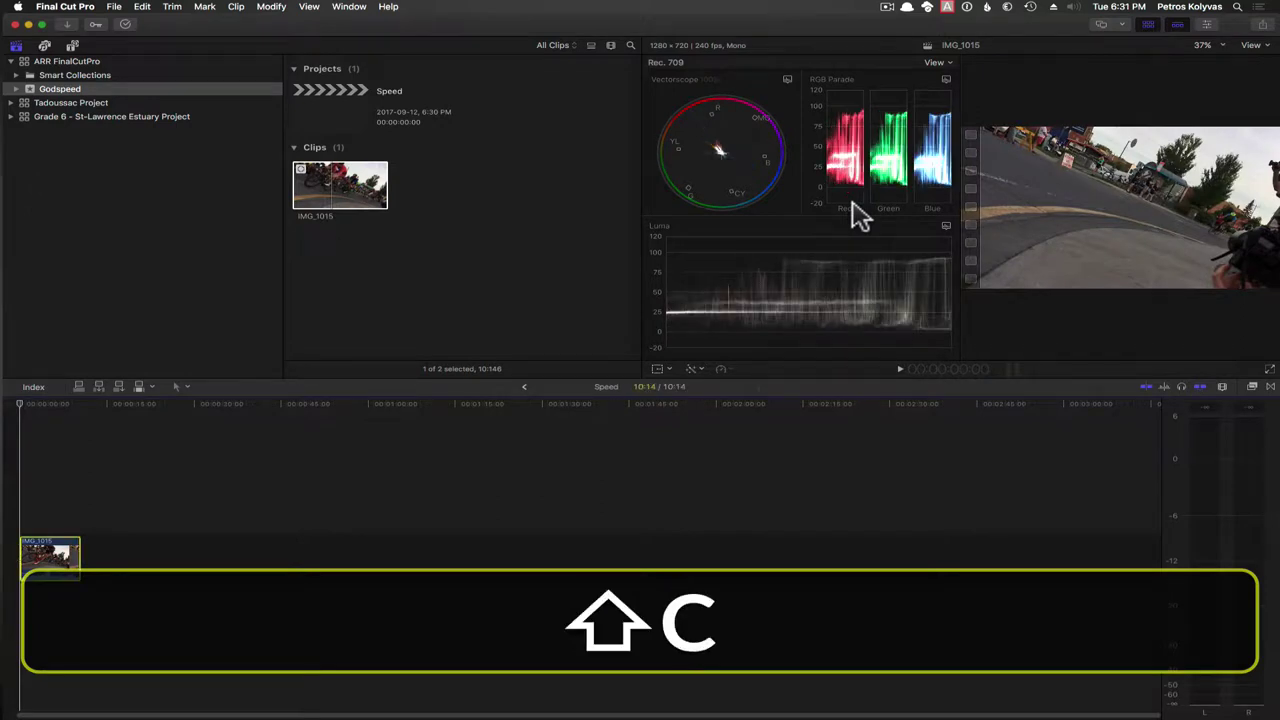
key(shift+z)
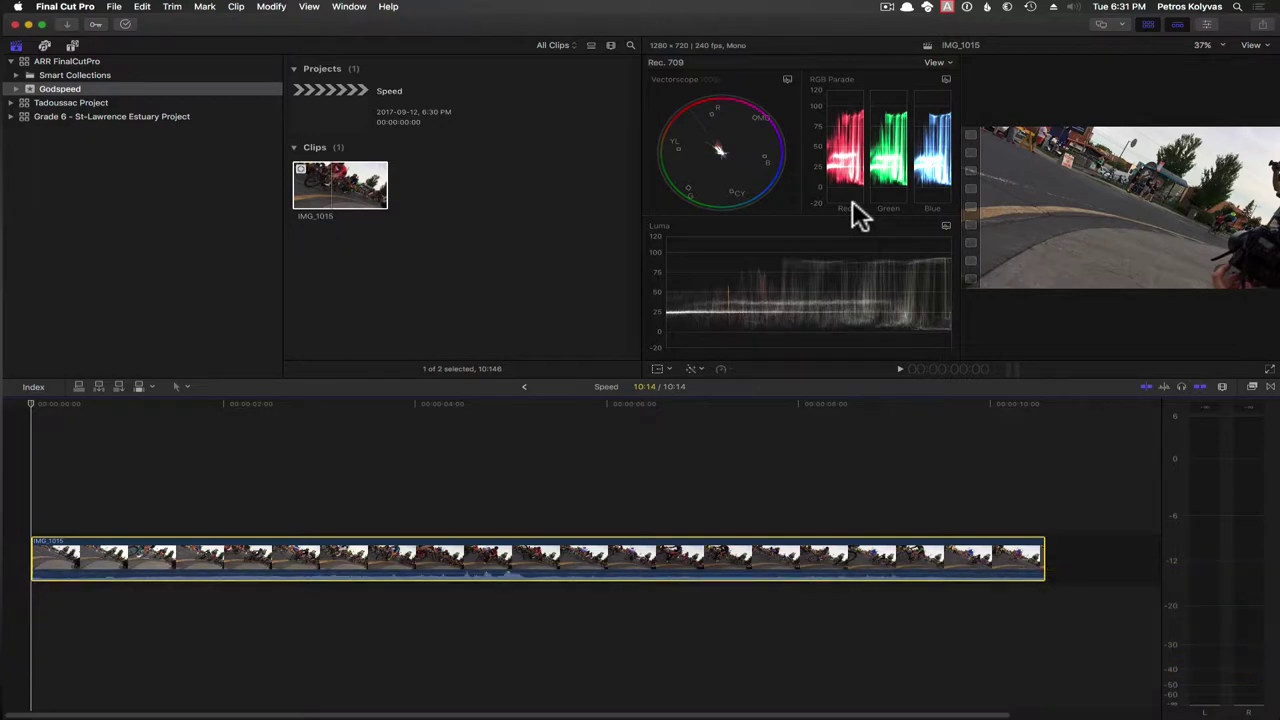
Turn off Dialogue-1 audio, scale the shot to 121% and reposition it to about X 125, Y -76
key(super+4)
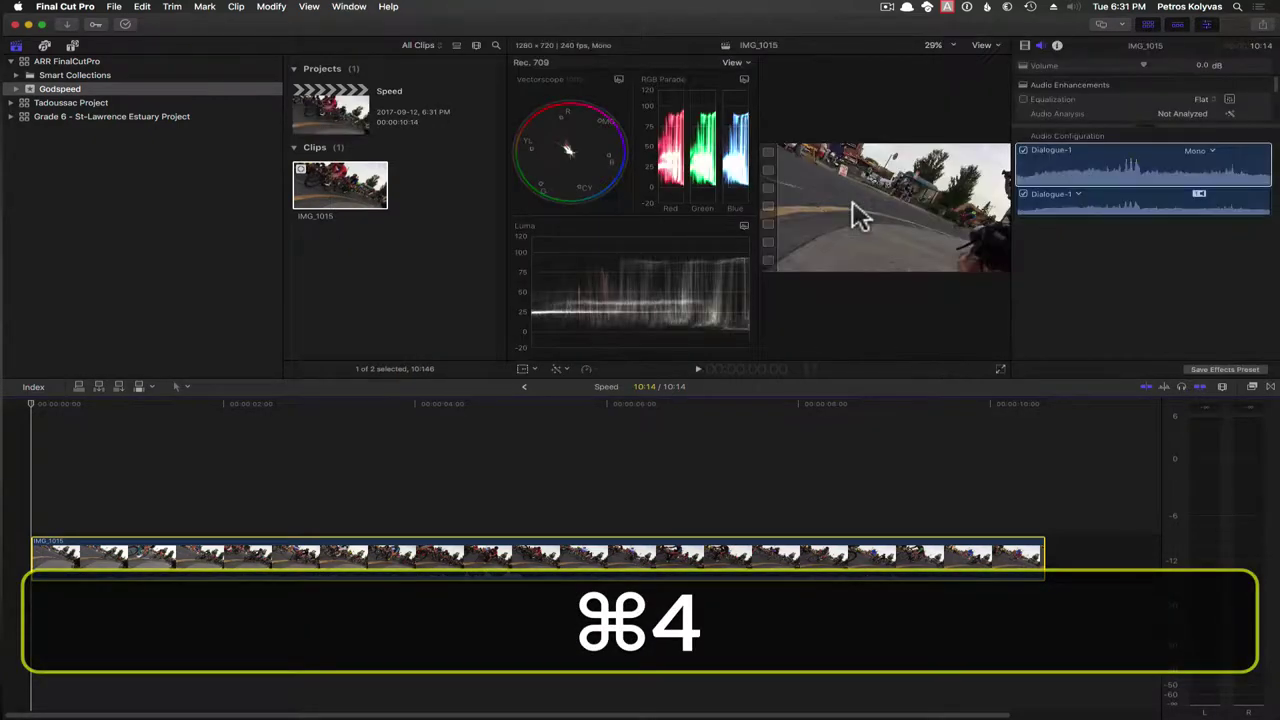
click(1023, 151)
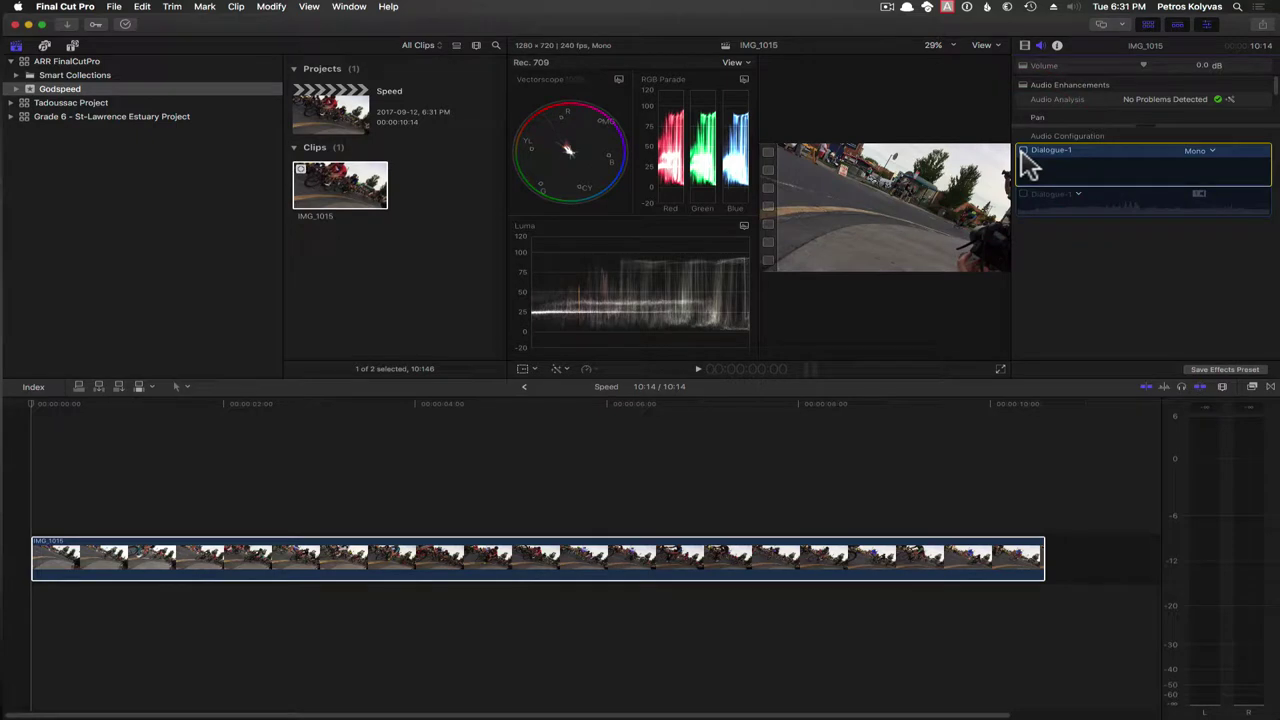
key(super+7)
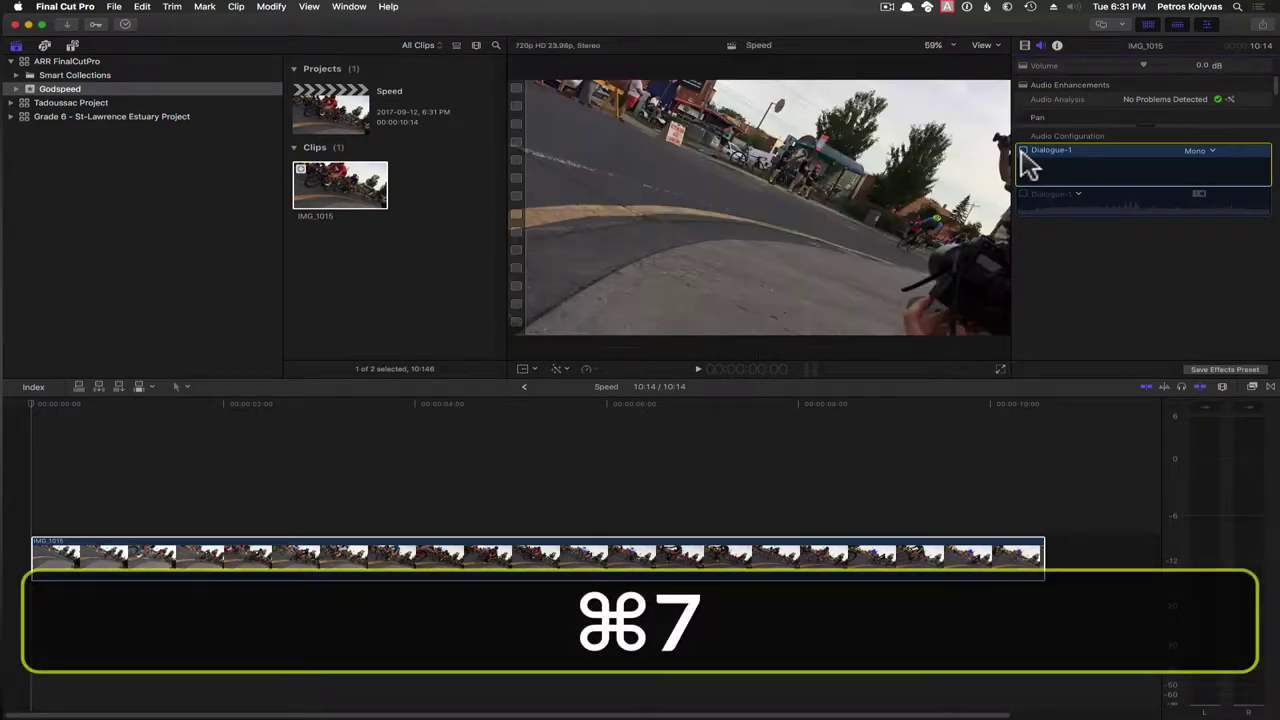
click(1023, 46)
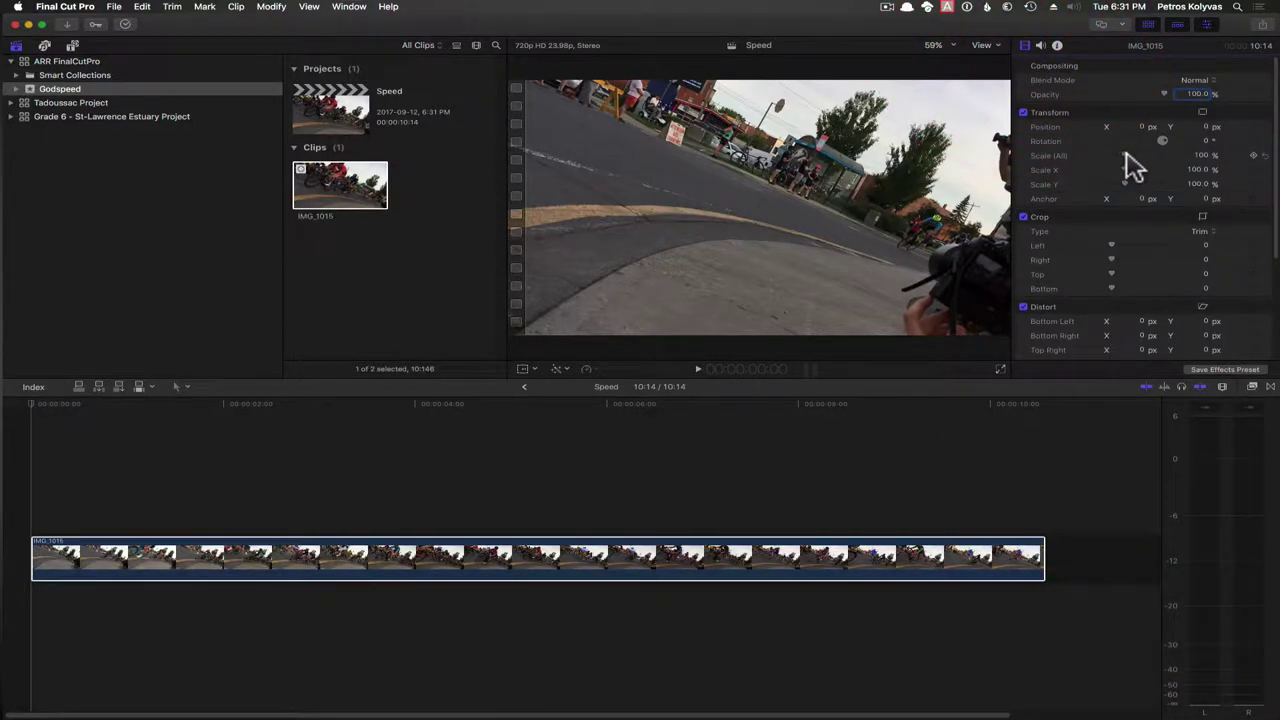
drag(1124, 156, 1136, 165)
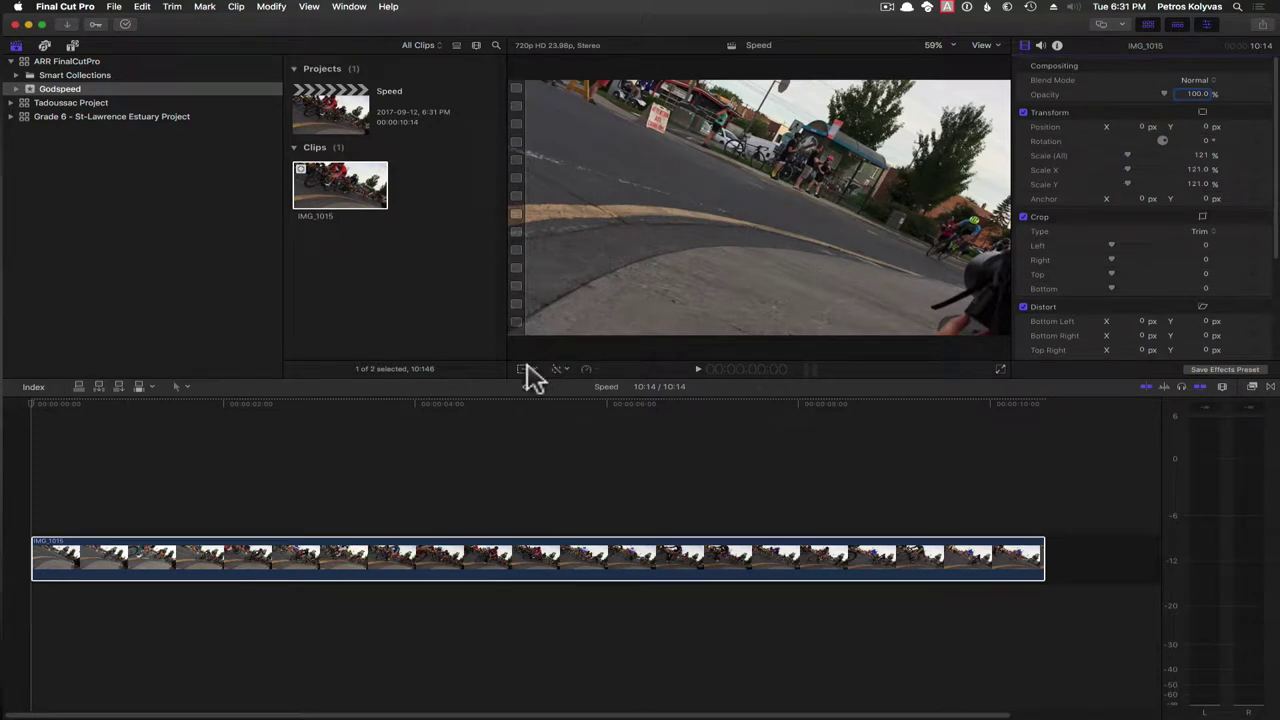
drag(1203, 128, 1140, 125)
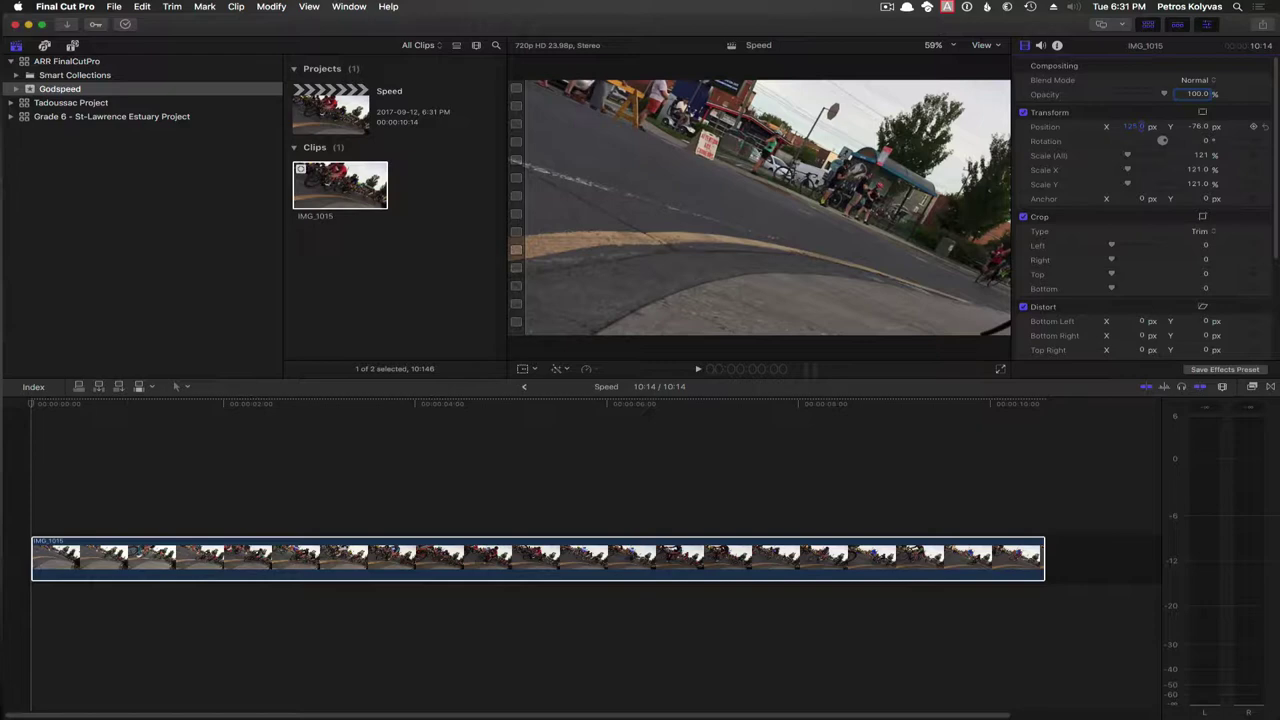
key(super+4)
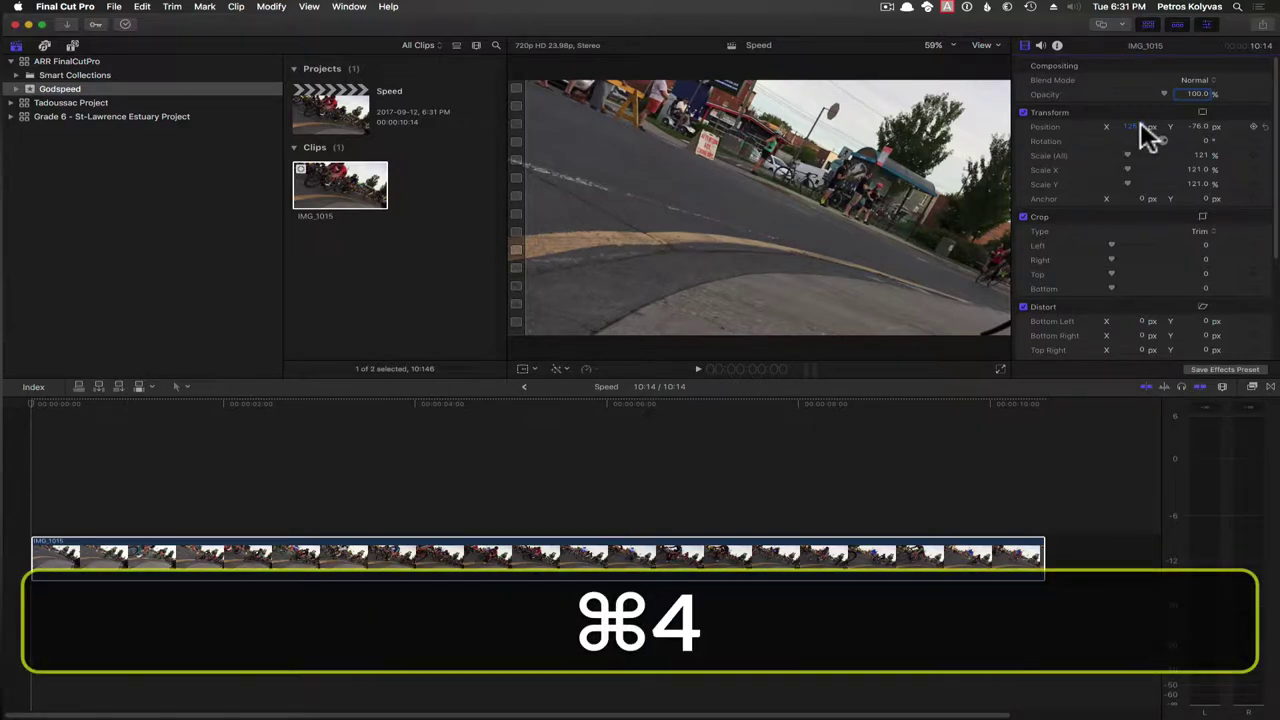
Hide the browser and audio meters, zoom to fit, and show the clip's Normal (100%) retime bar
key(ctrl+super+1)
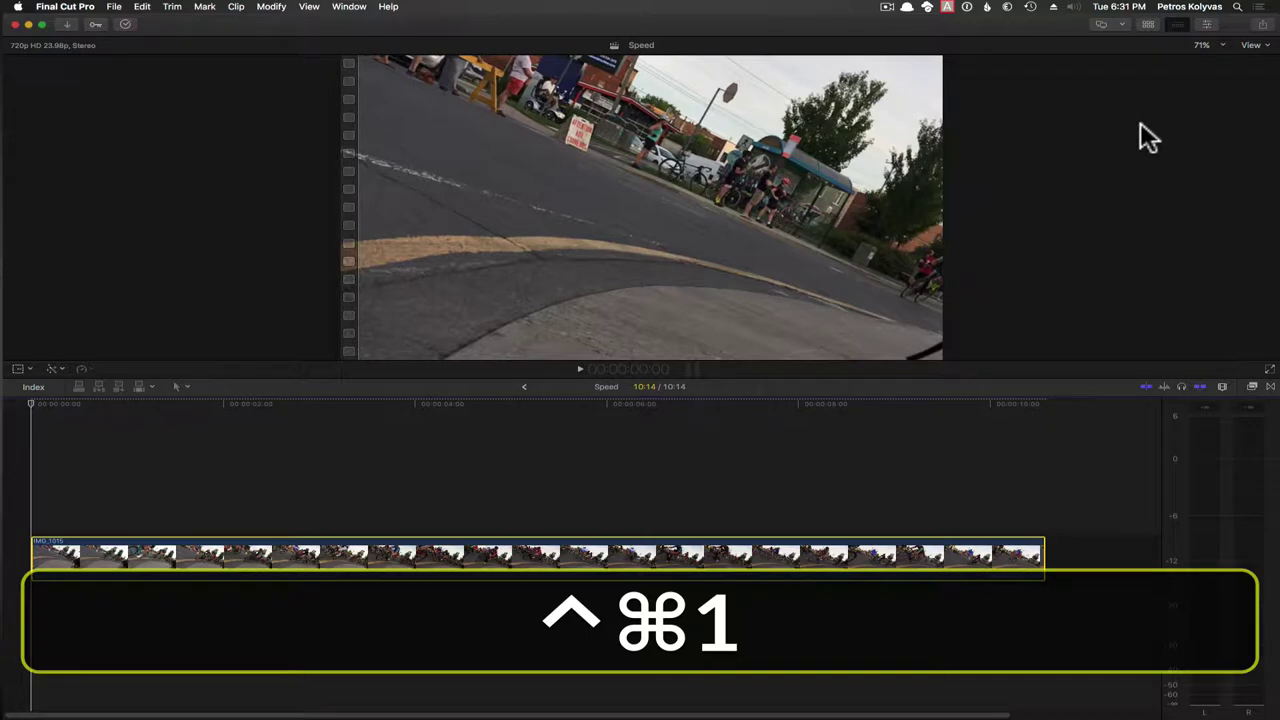
key(shift+super+8)
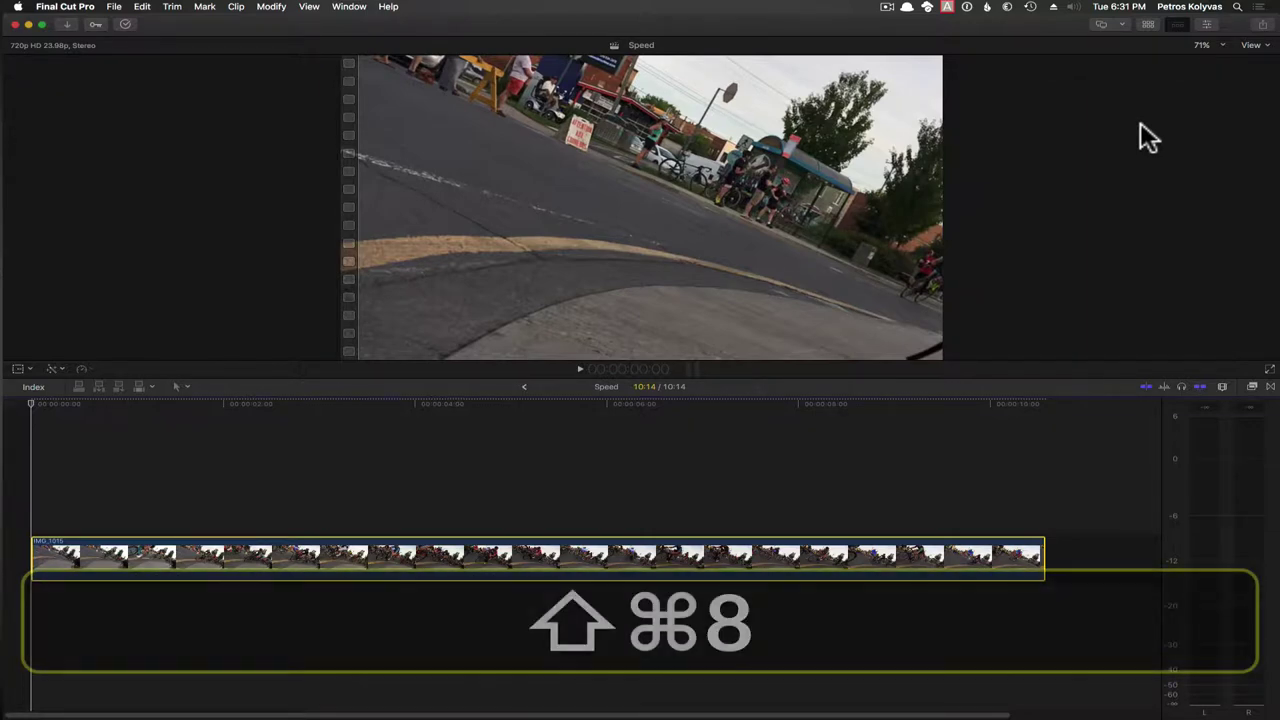
key(shift+super+z)
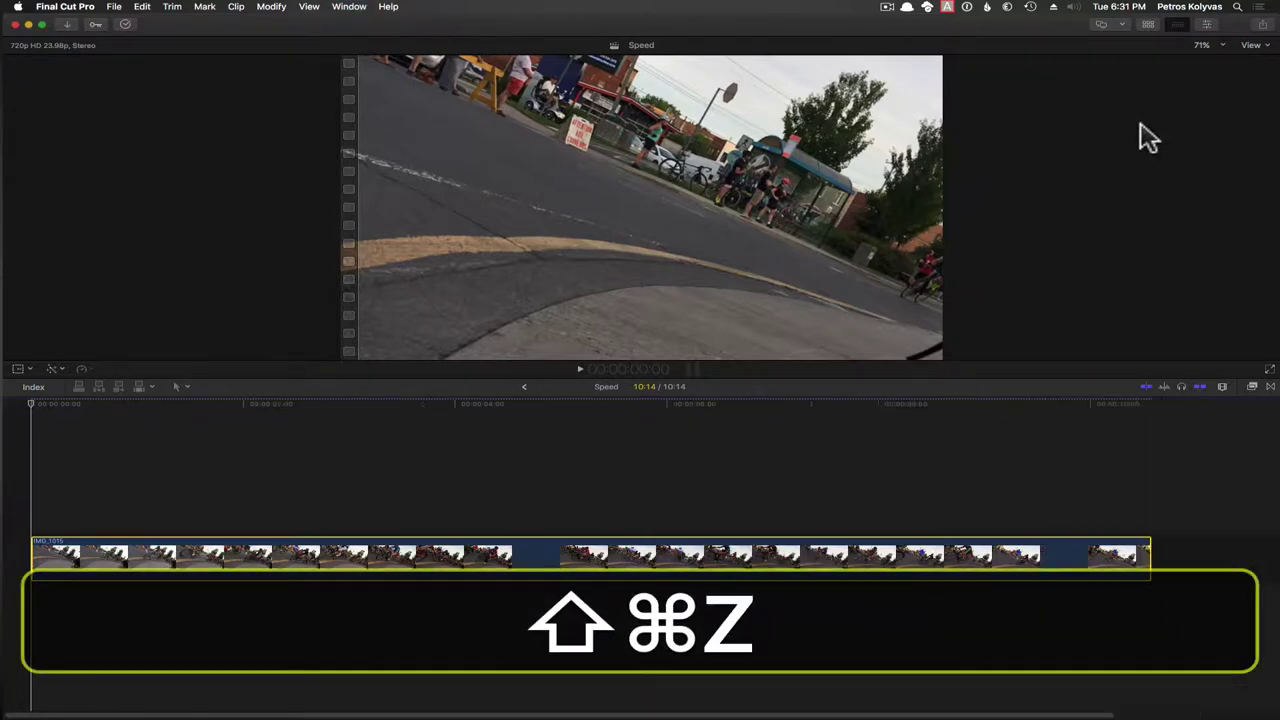
key(shift+z)
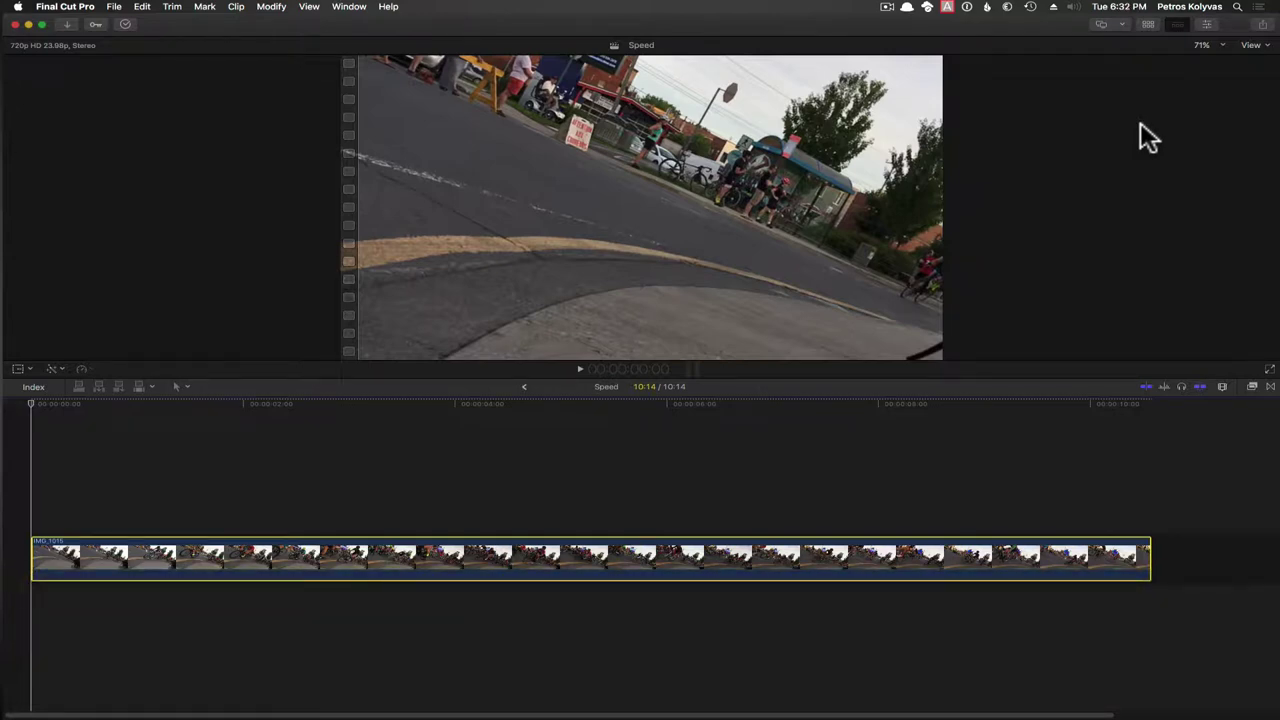
key(super+r)
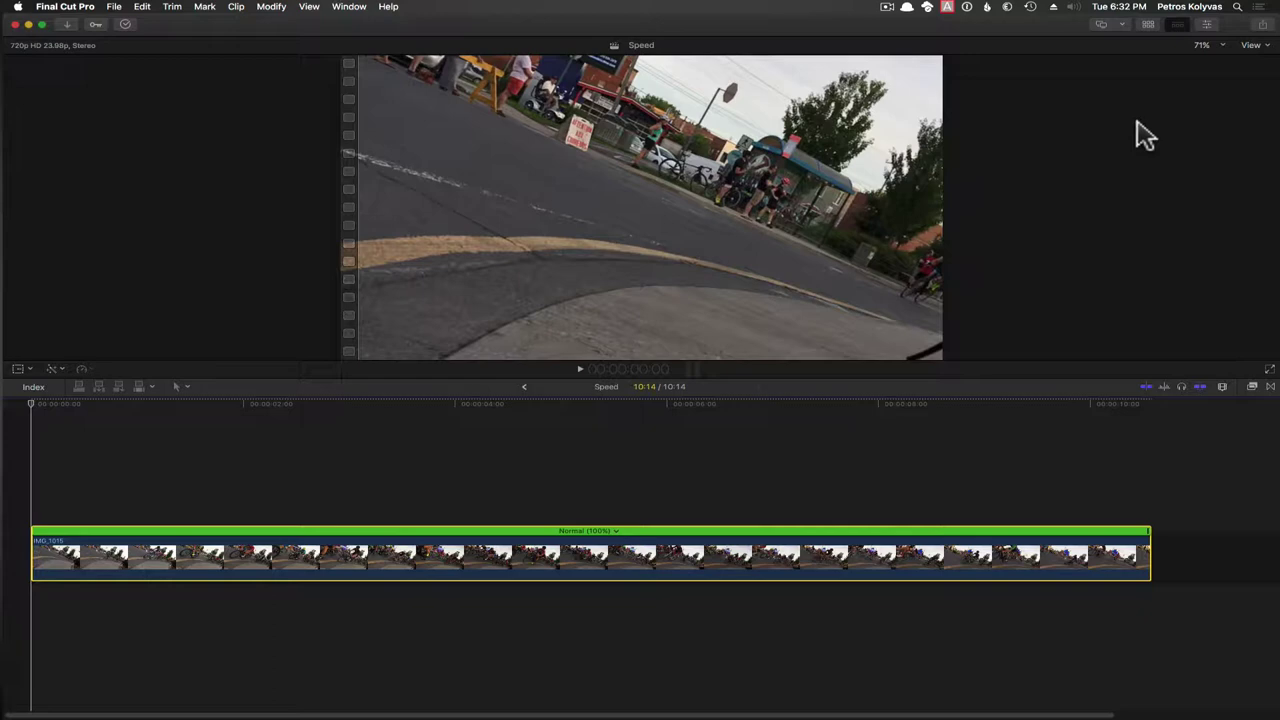
click(616, 530)
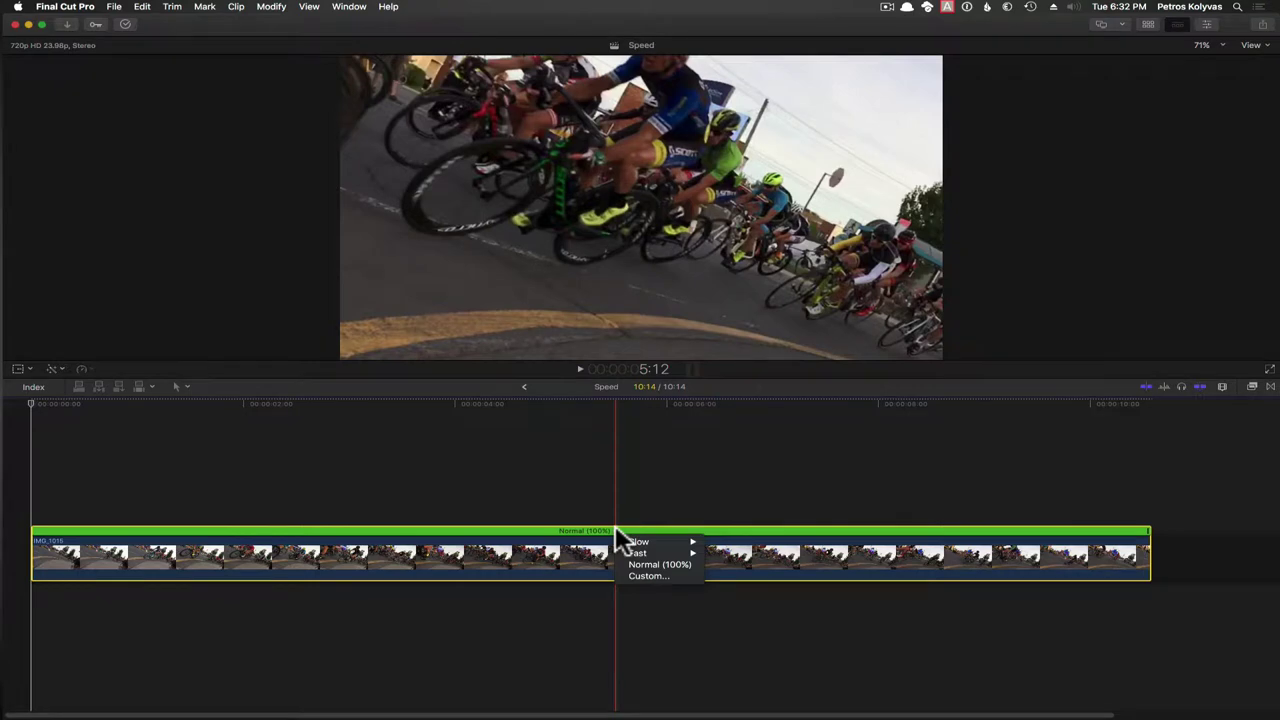
mouse_move(635, 543)
mouse_move(692, 552)
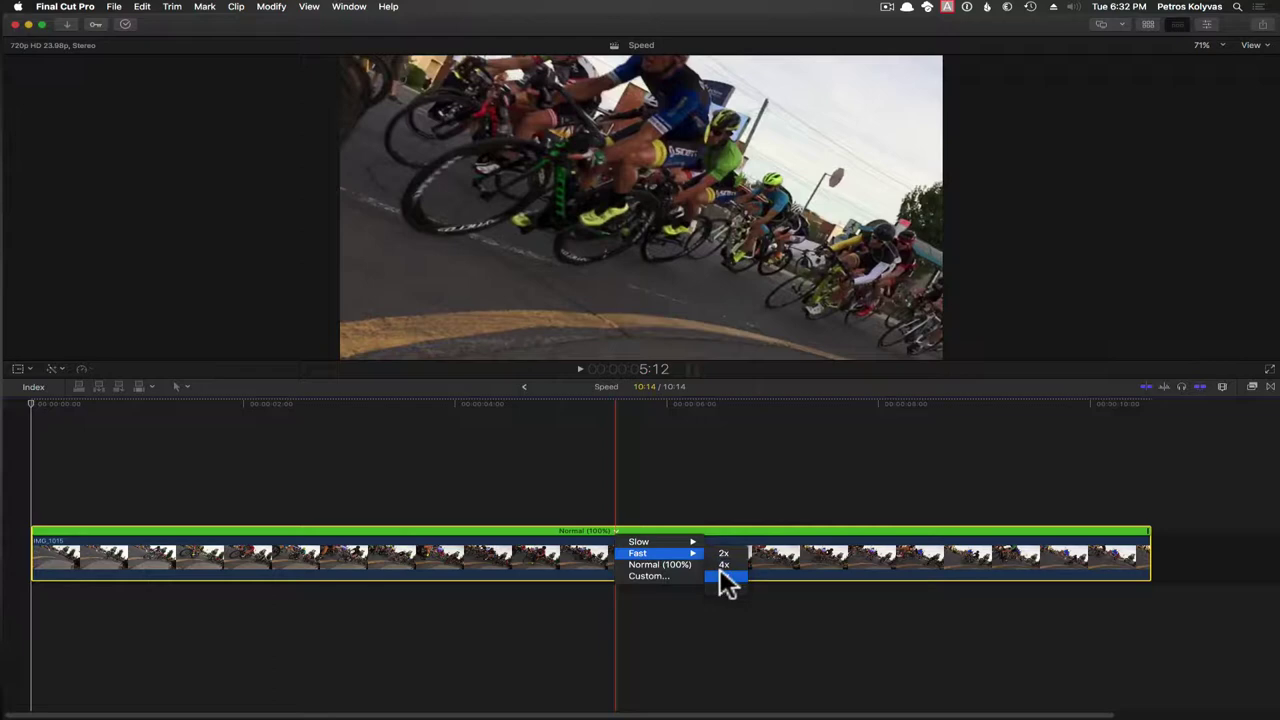
click(721, 576)
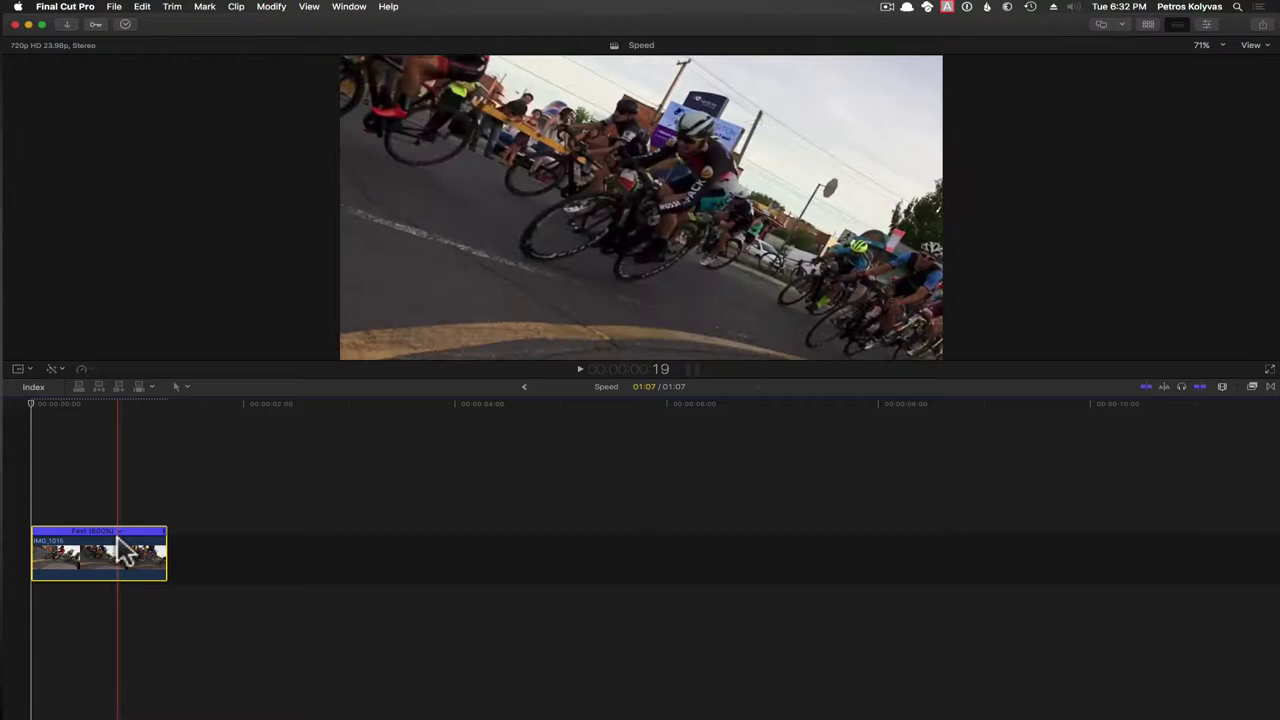
click(119, 530)
mouse_move(140, 542)
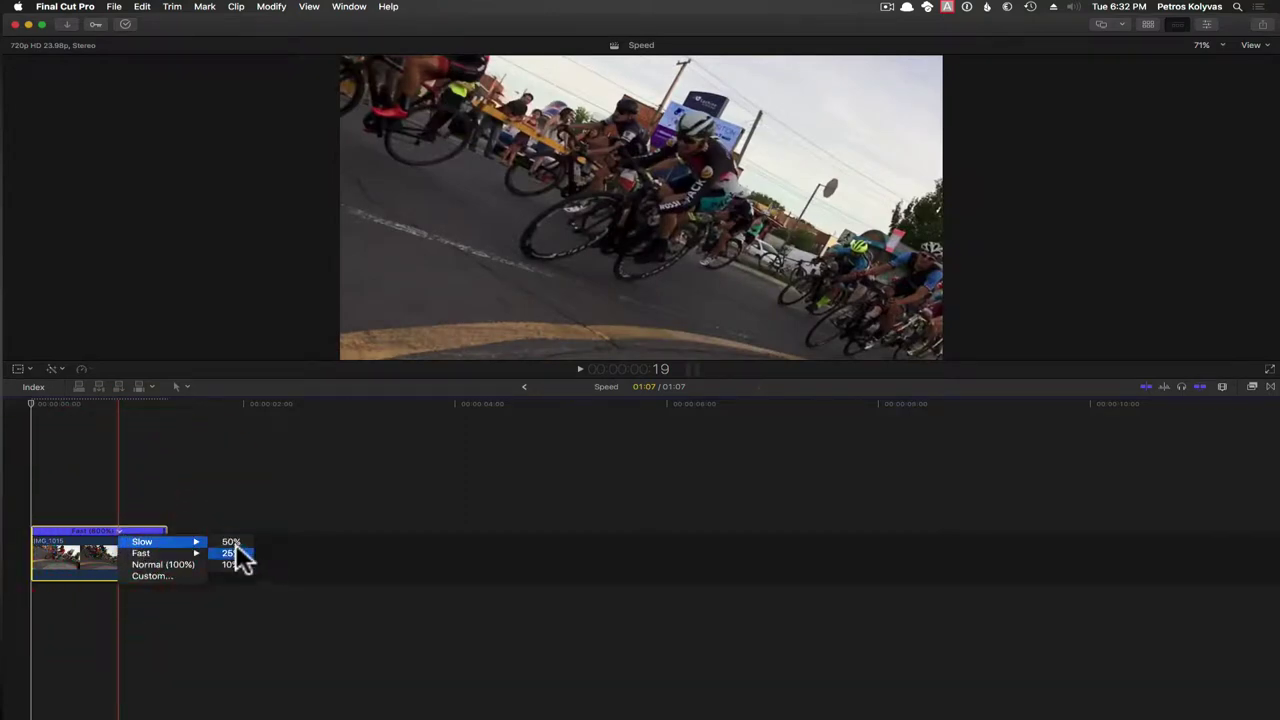
click(236, 554)
key(shift+z)
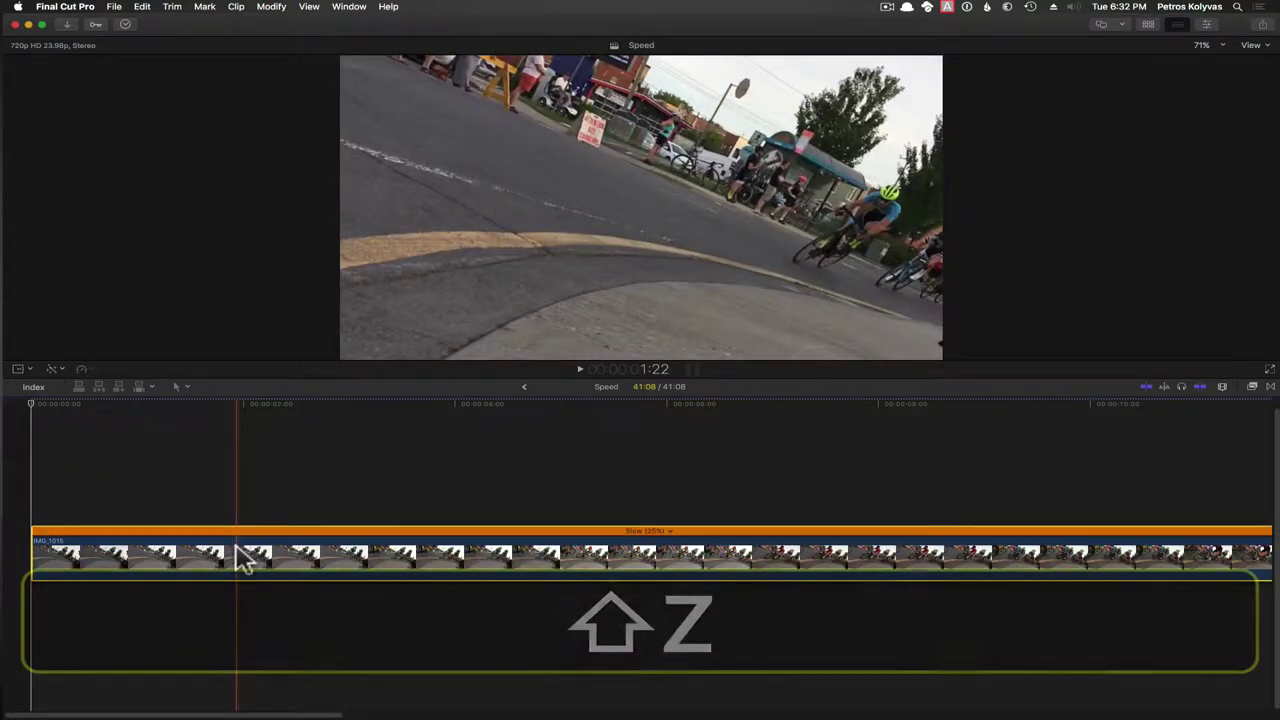
click(608, 532)
click(630, 572)
key(shift+z)
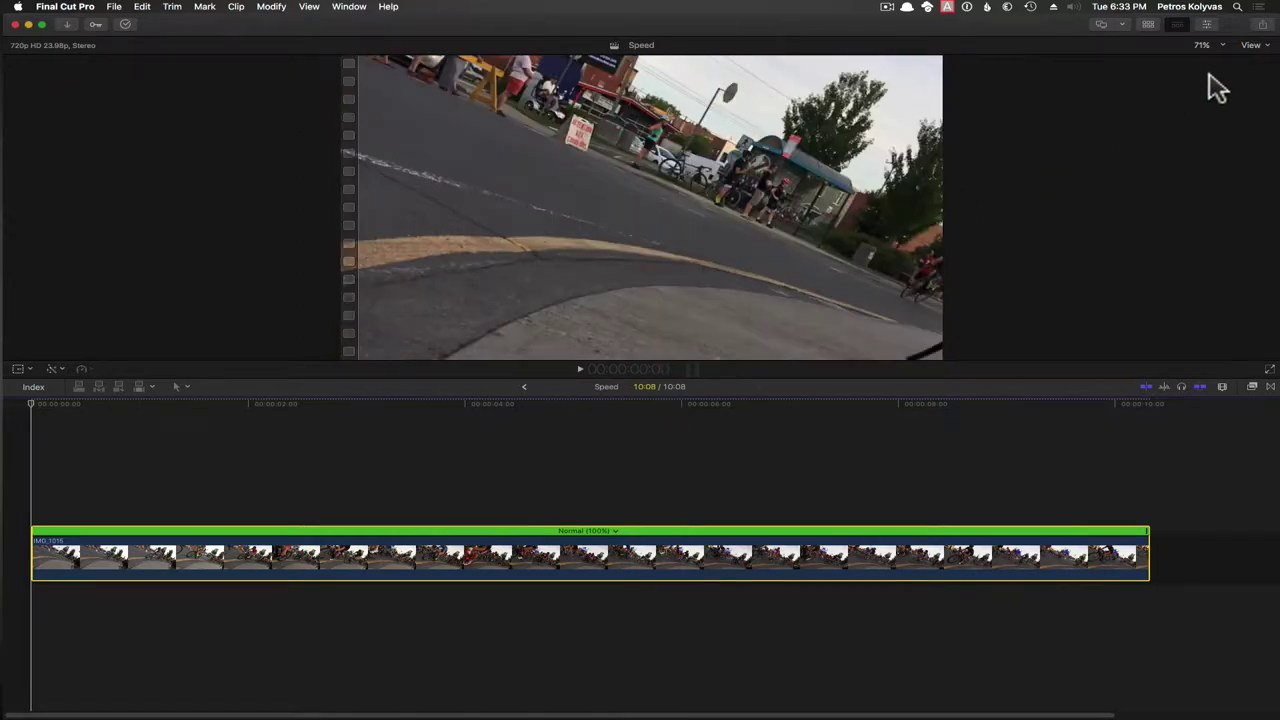
Set the viewer to Proxy media and show the clip's Normal (100%) speed bar again
click(1242, 48)
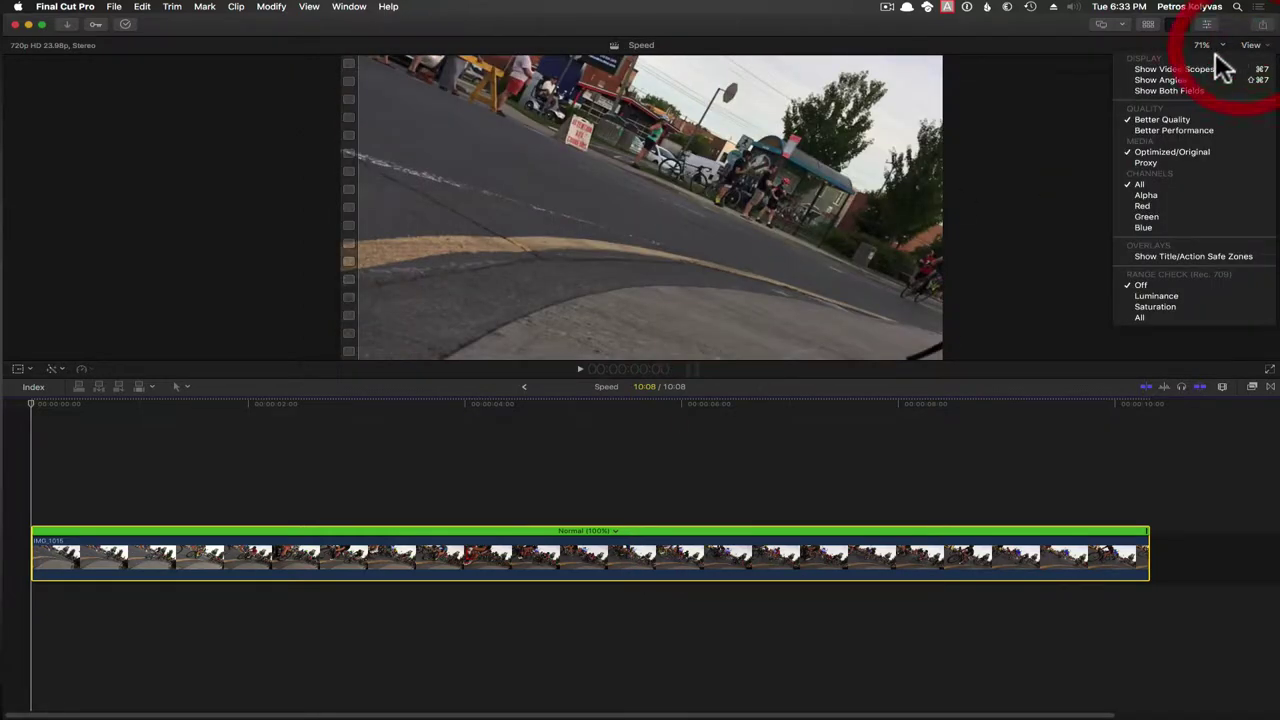
click(1188, 162)
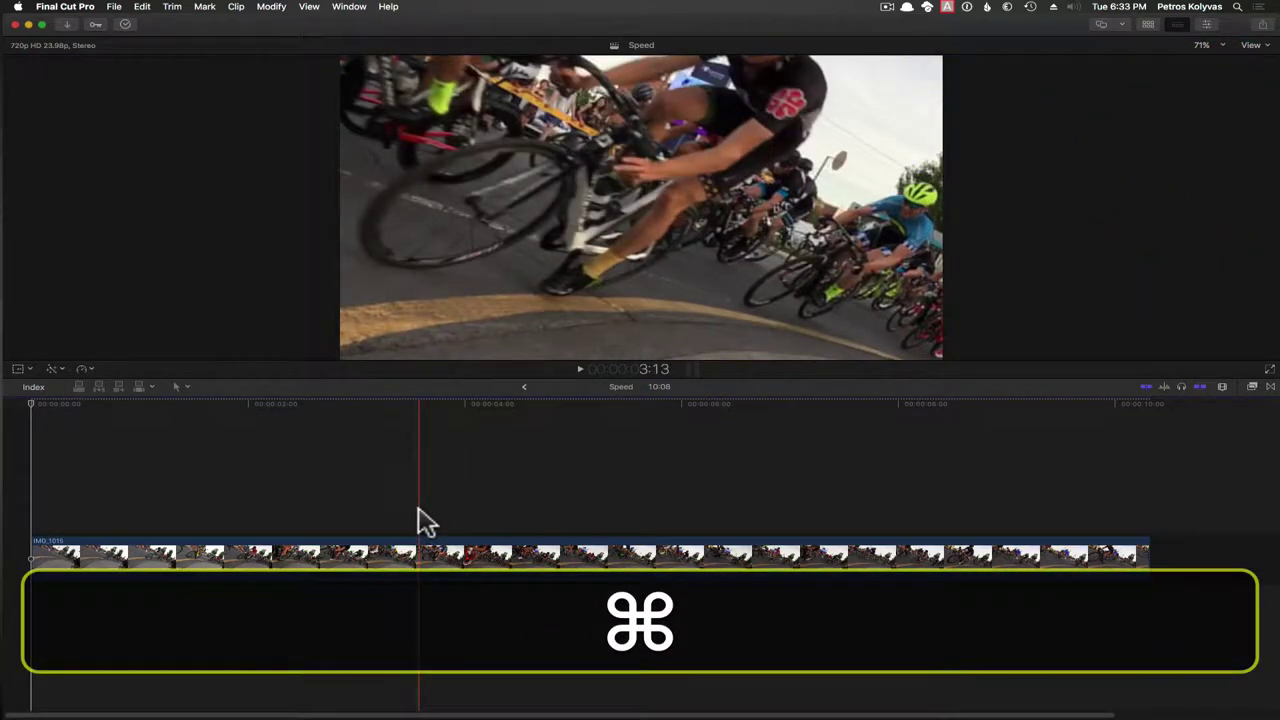
key(super+c)
key(super+r)
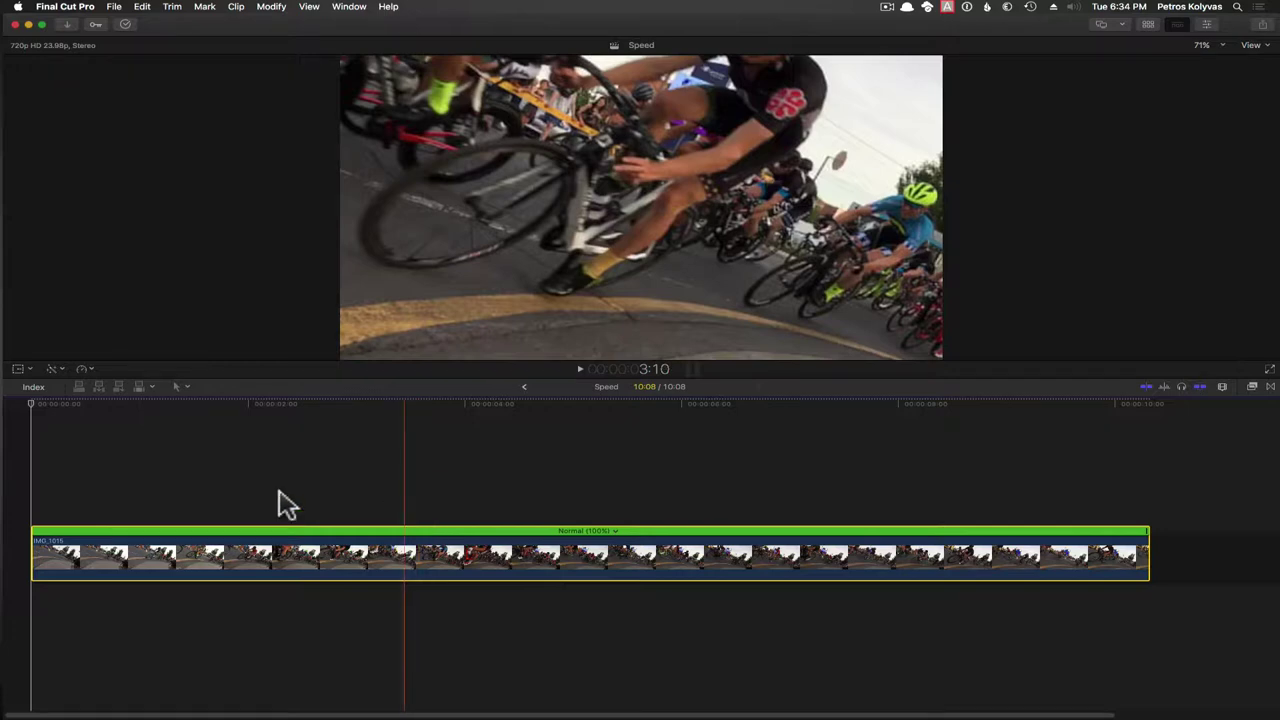
Play and stop the clip at normal speed, then turn off snapping with N
key(space)
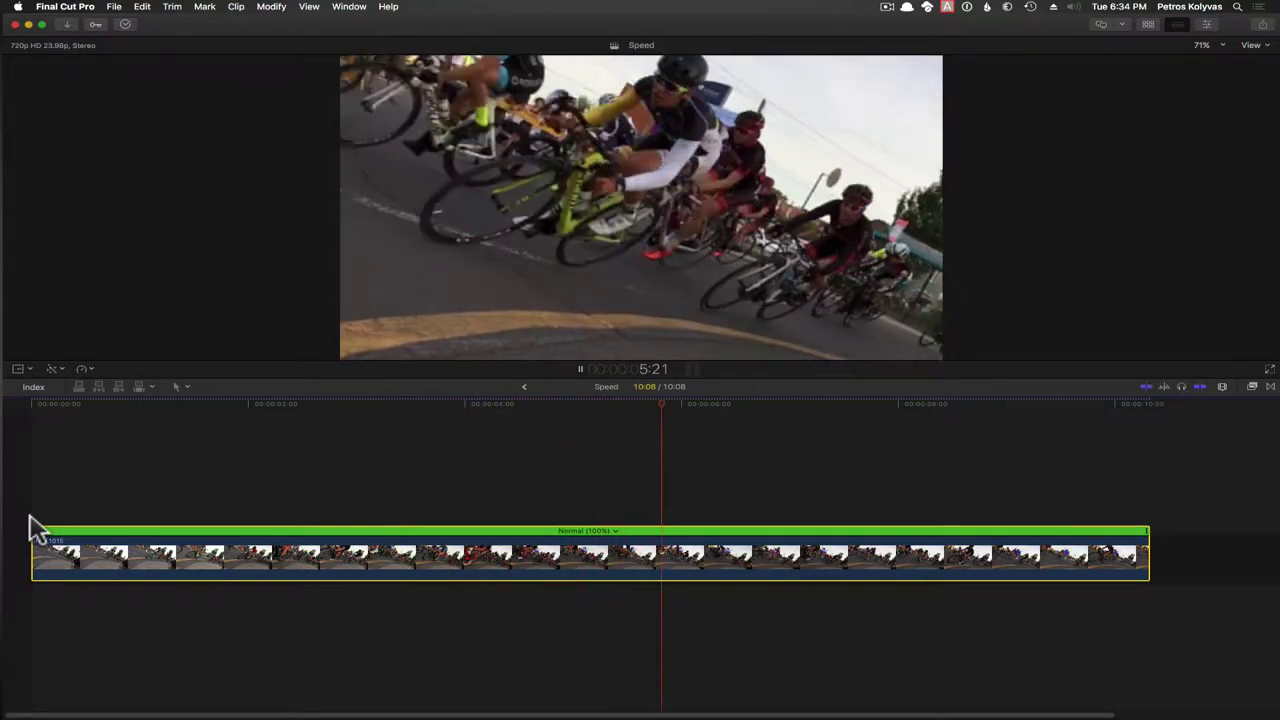
key(space)
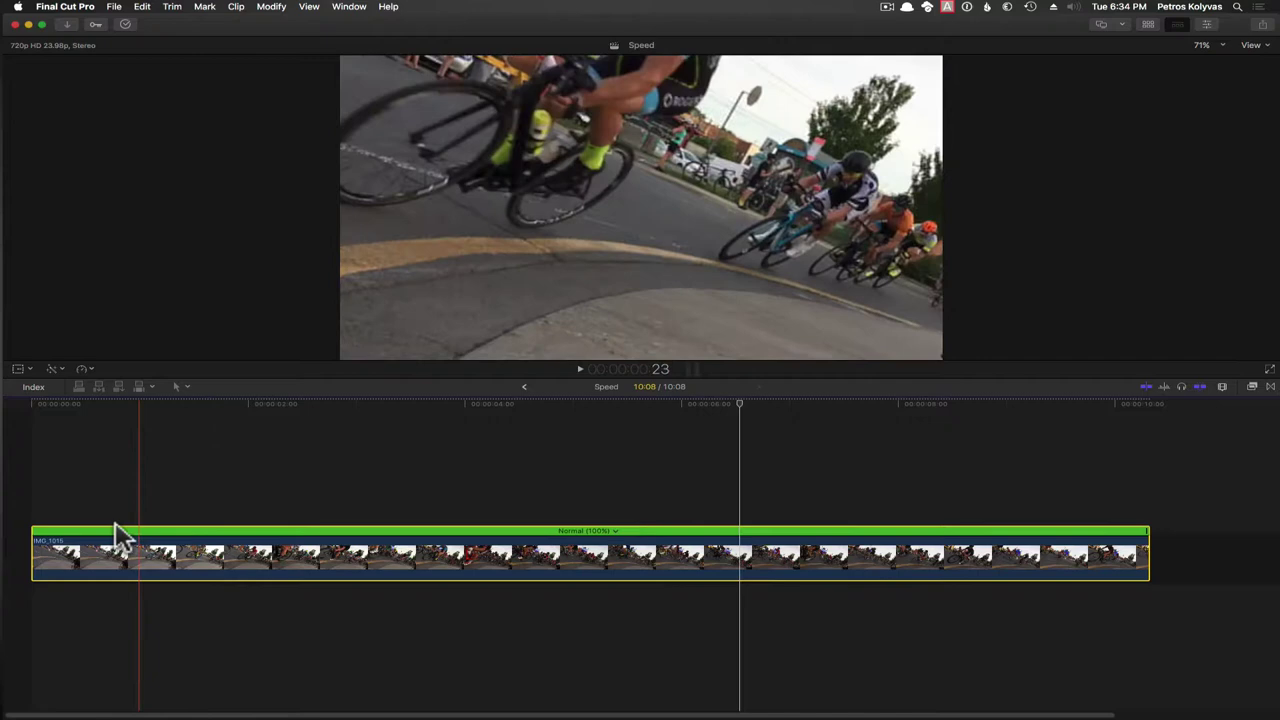
key(n)
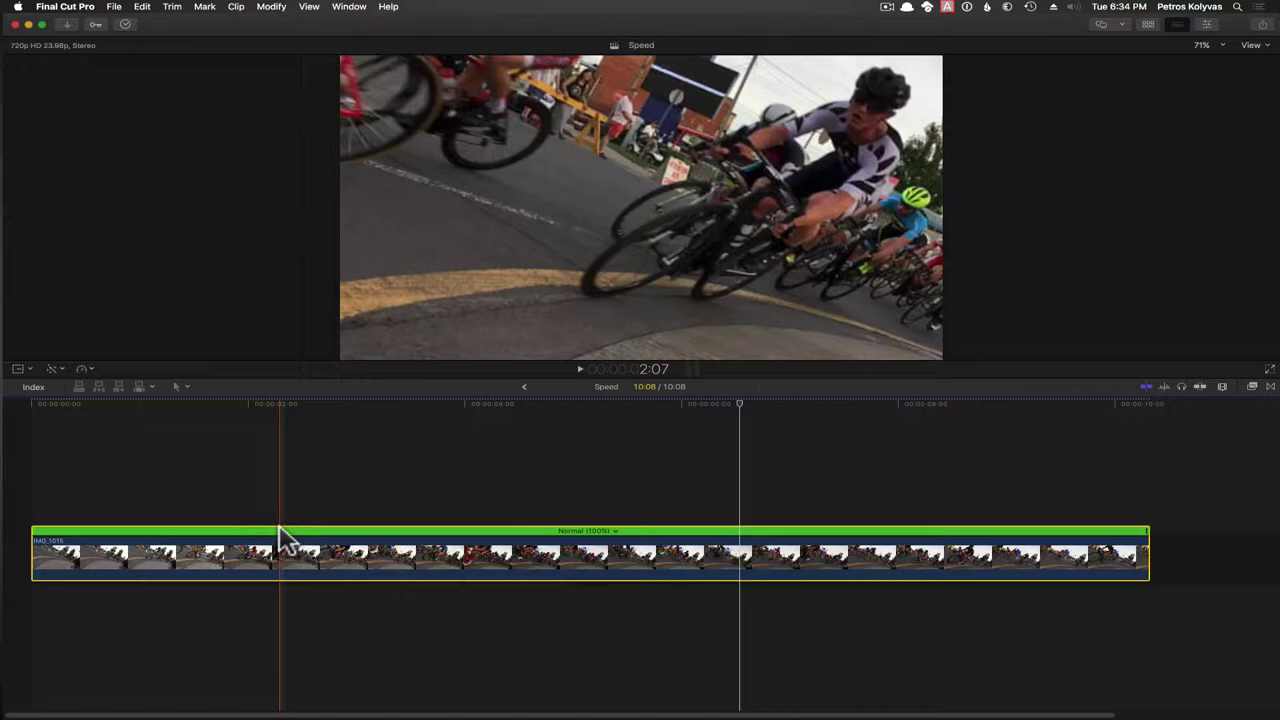
Blade the clip's speed at about 2 s and 4 s, making three Normal (100%) sections
key(shift+b)
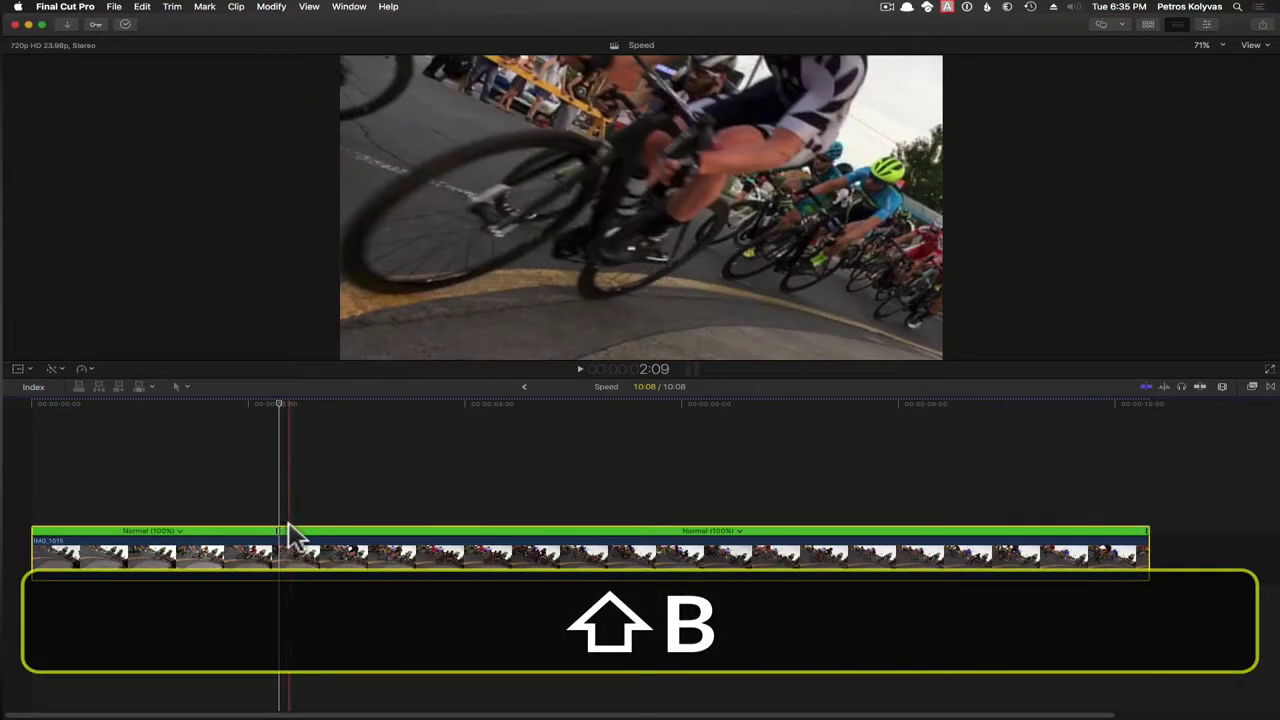
key(shift)
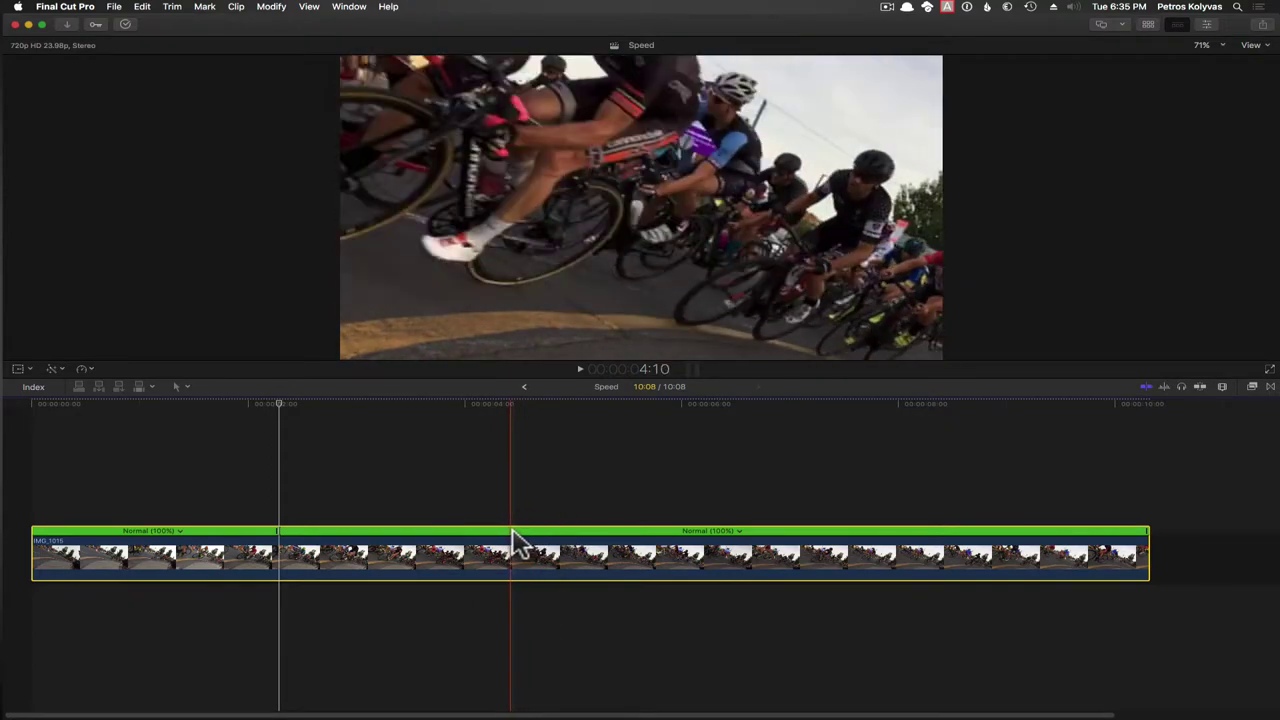
key(shift+b)
click(507, 540)
key(shift+b)
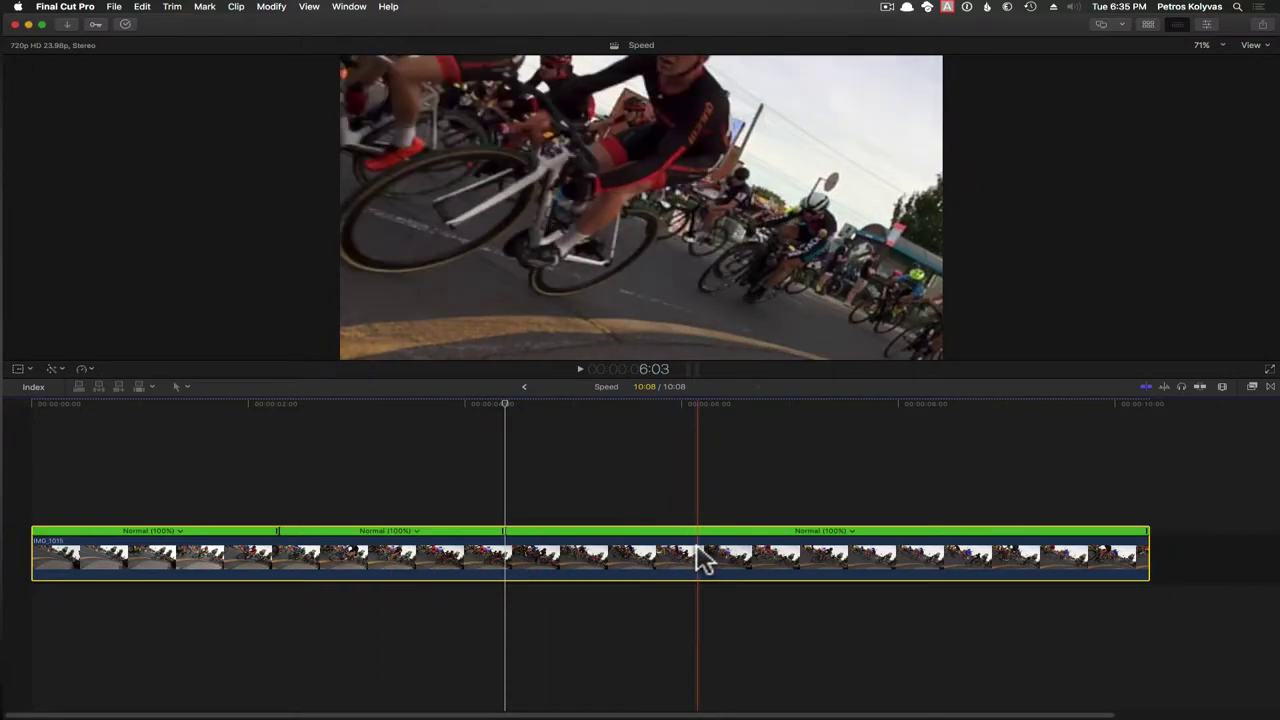
click(418, 540)
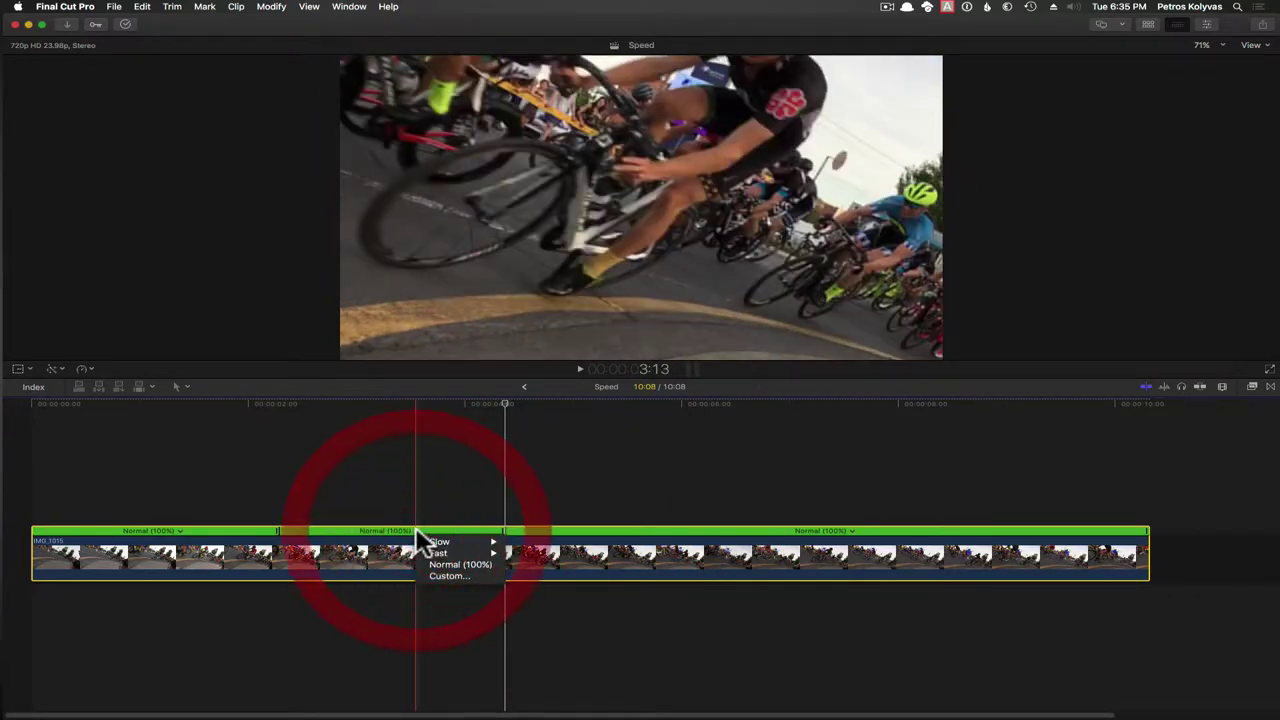
click(441, 574)
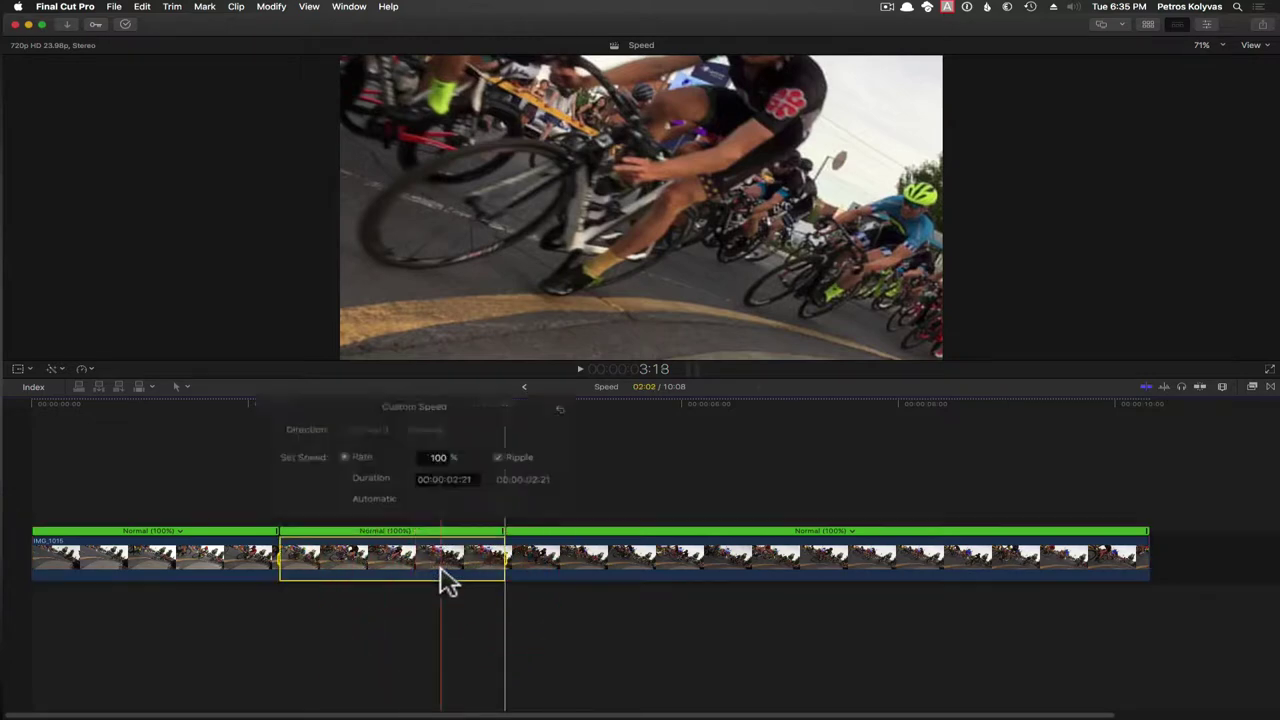
click(520, 463)
text(10)
key(Return)
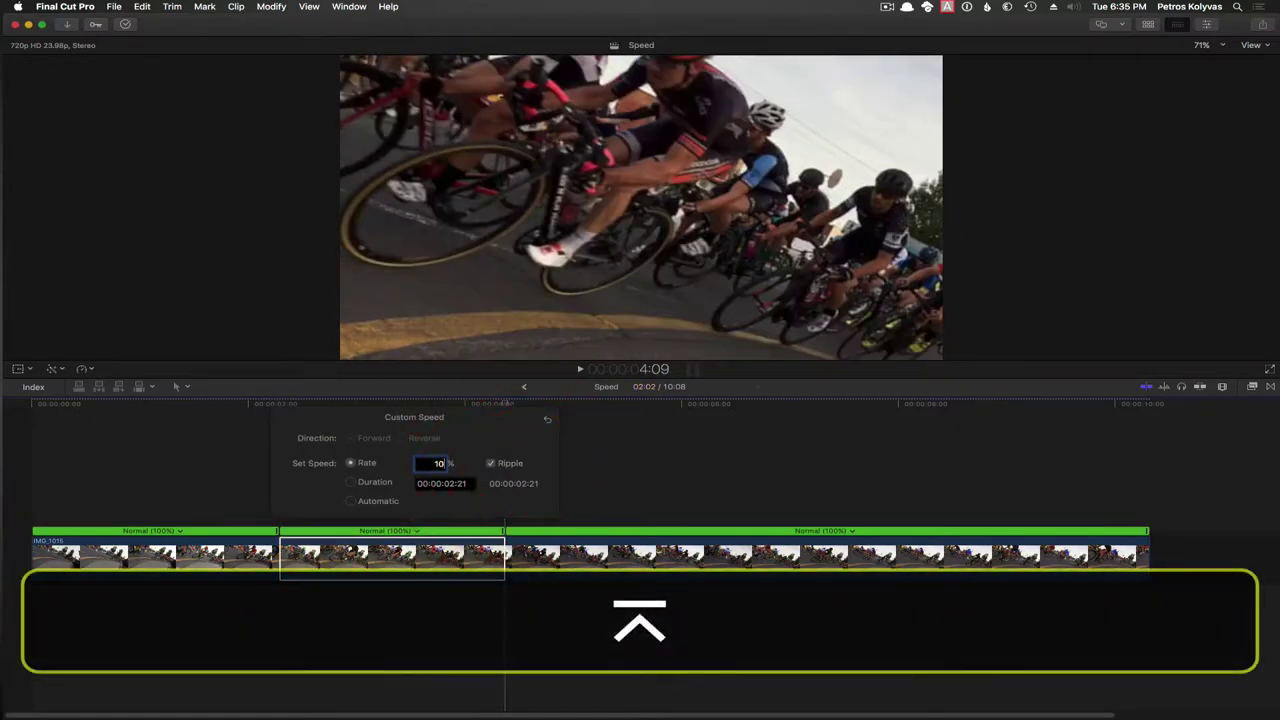
key(shift+Return)
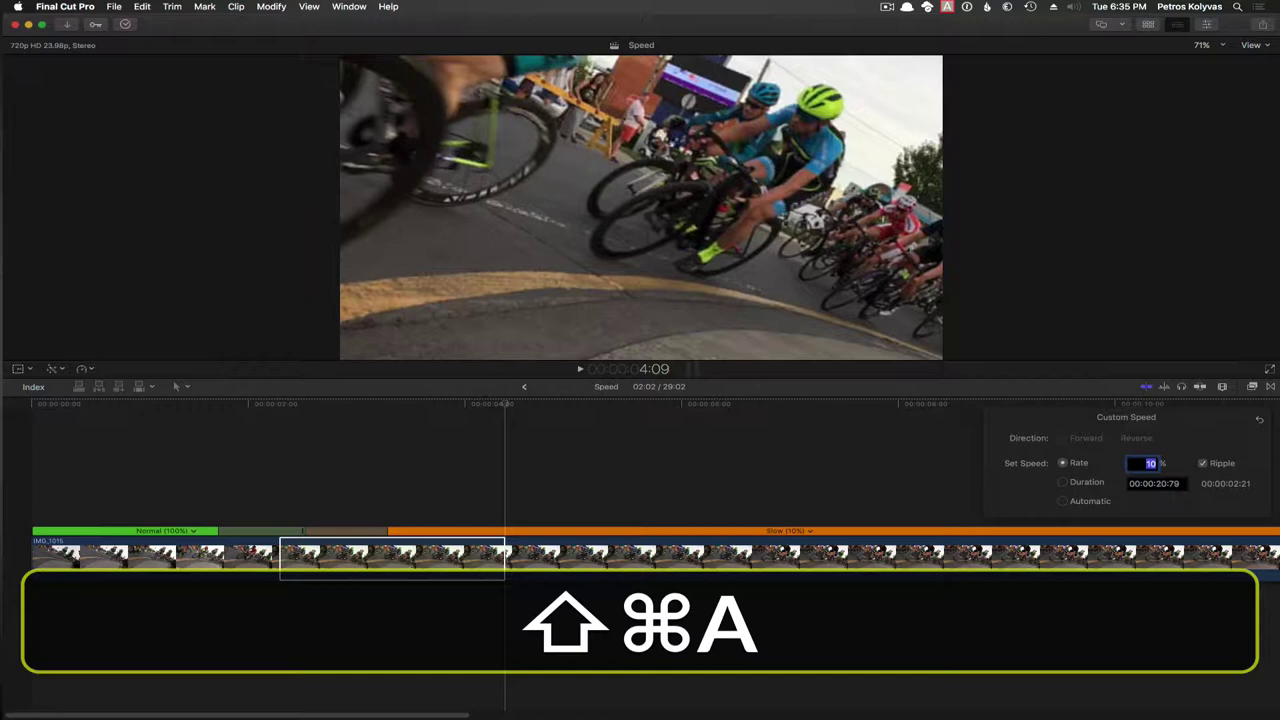
key(super+shift+z)
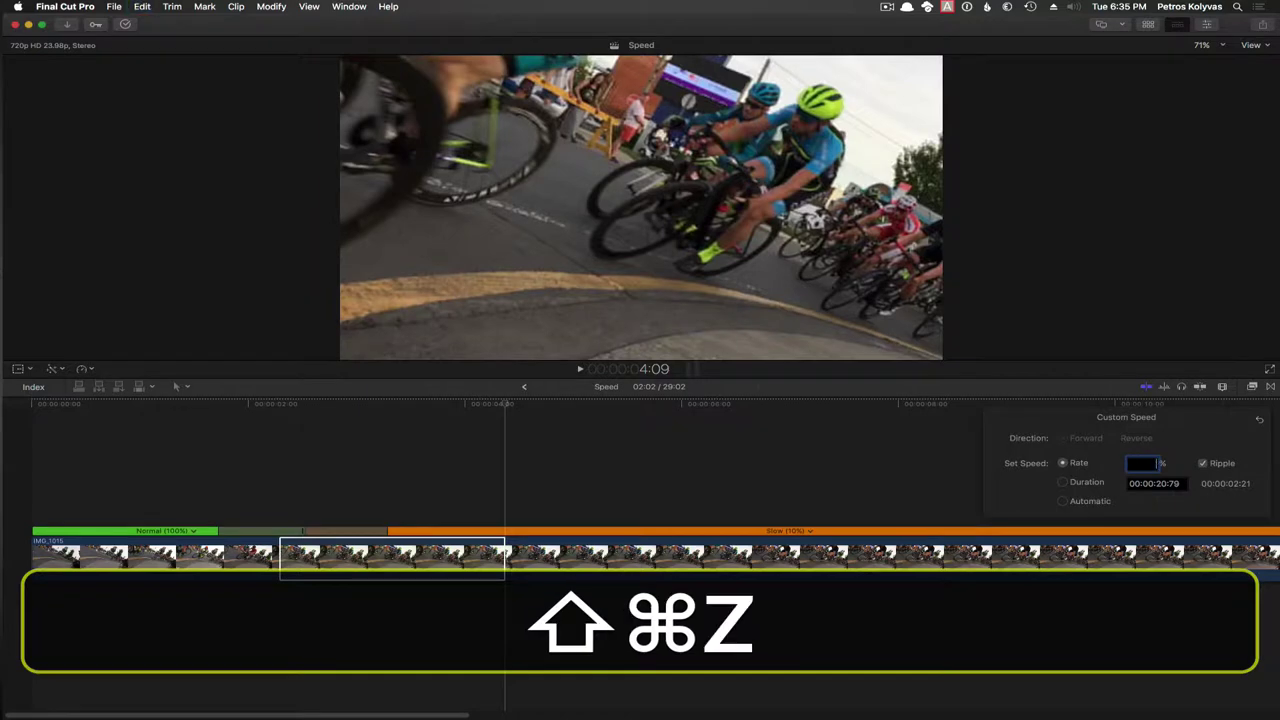
text(10)
key(Return)
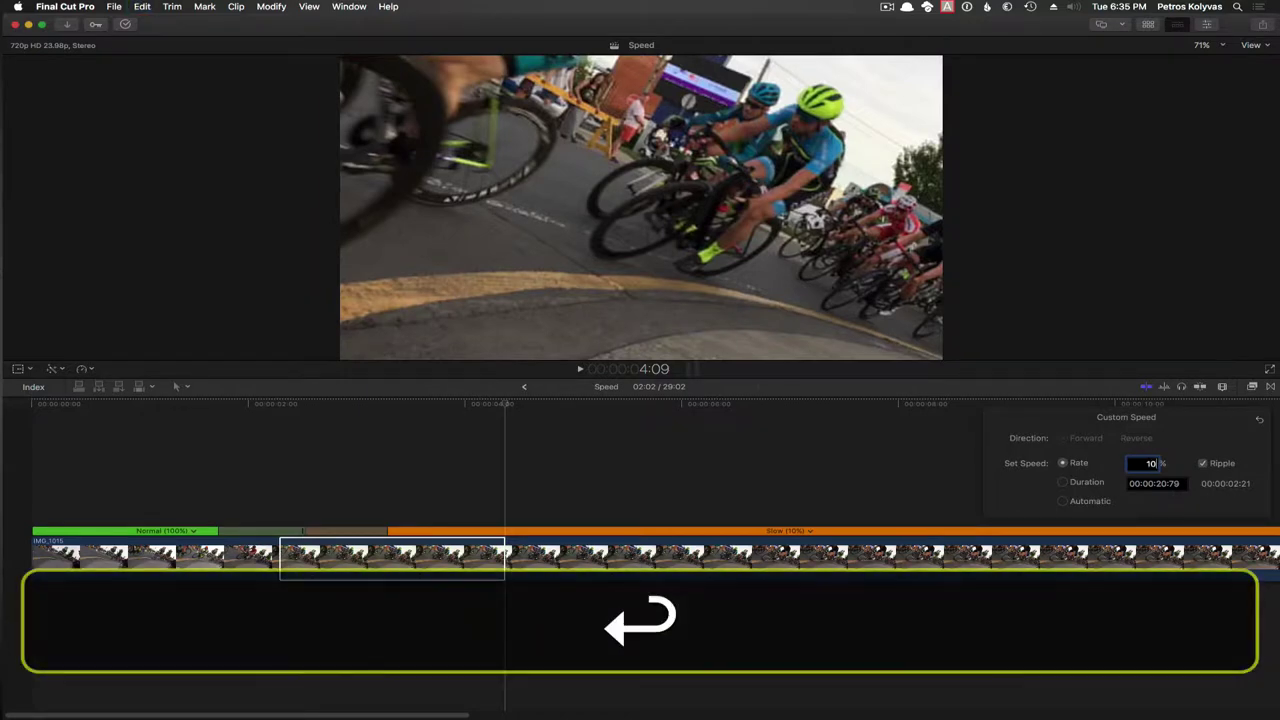
click(520, 448)
key(super+shift+z)
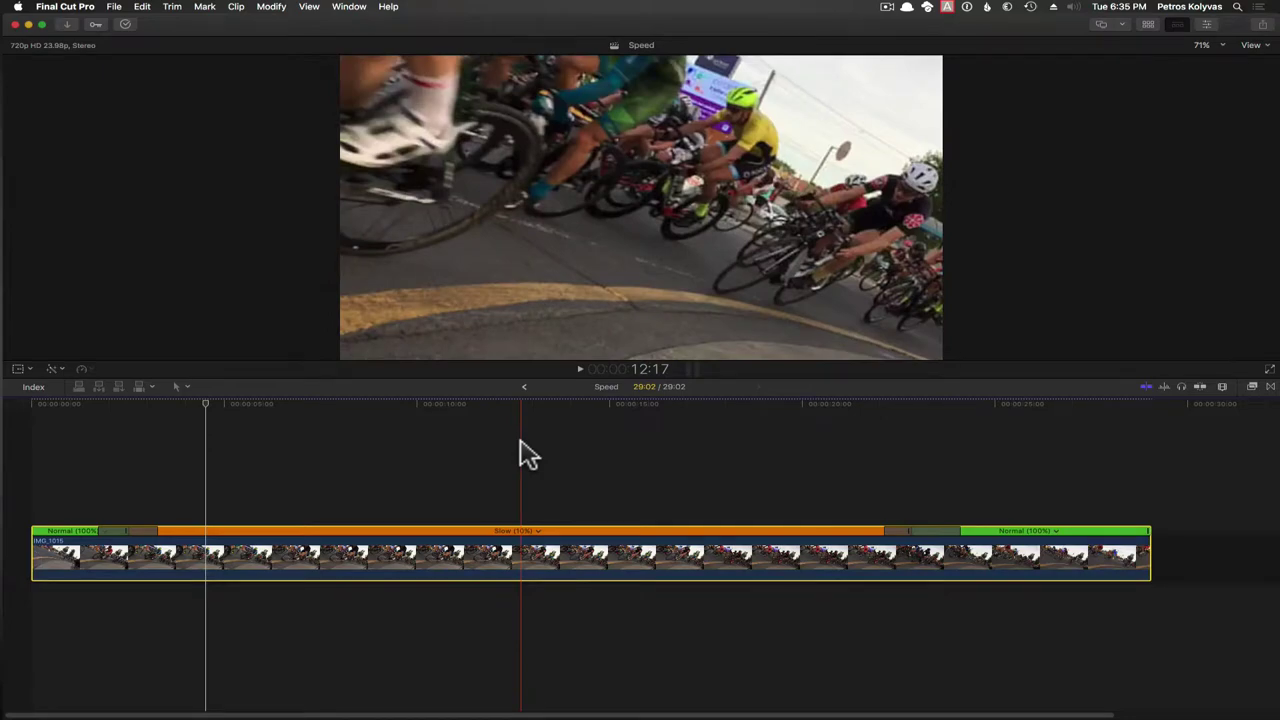
Play the clip from its start to watch the Slow (10%) middle section between Normal ones
click(63, 486)
key(space)
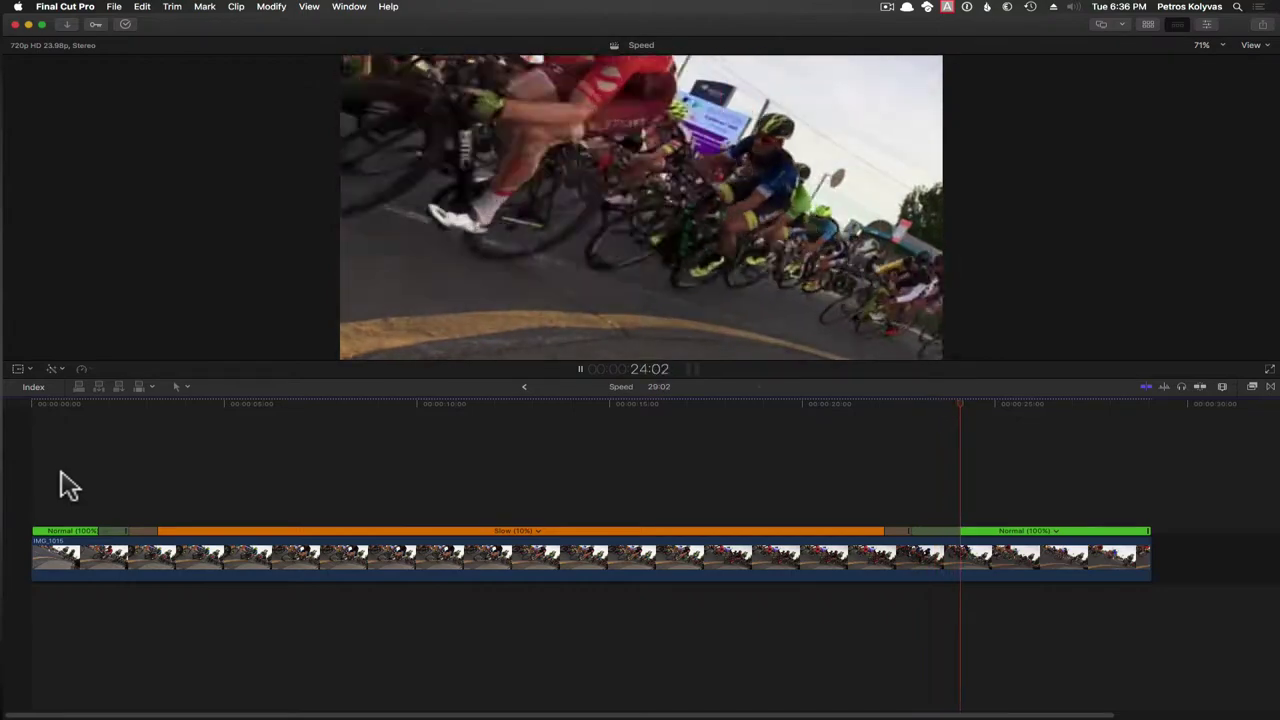
Stop the preview playback of the speed-ramped IMG_1015 clip
key(space)
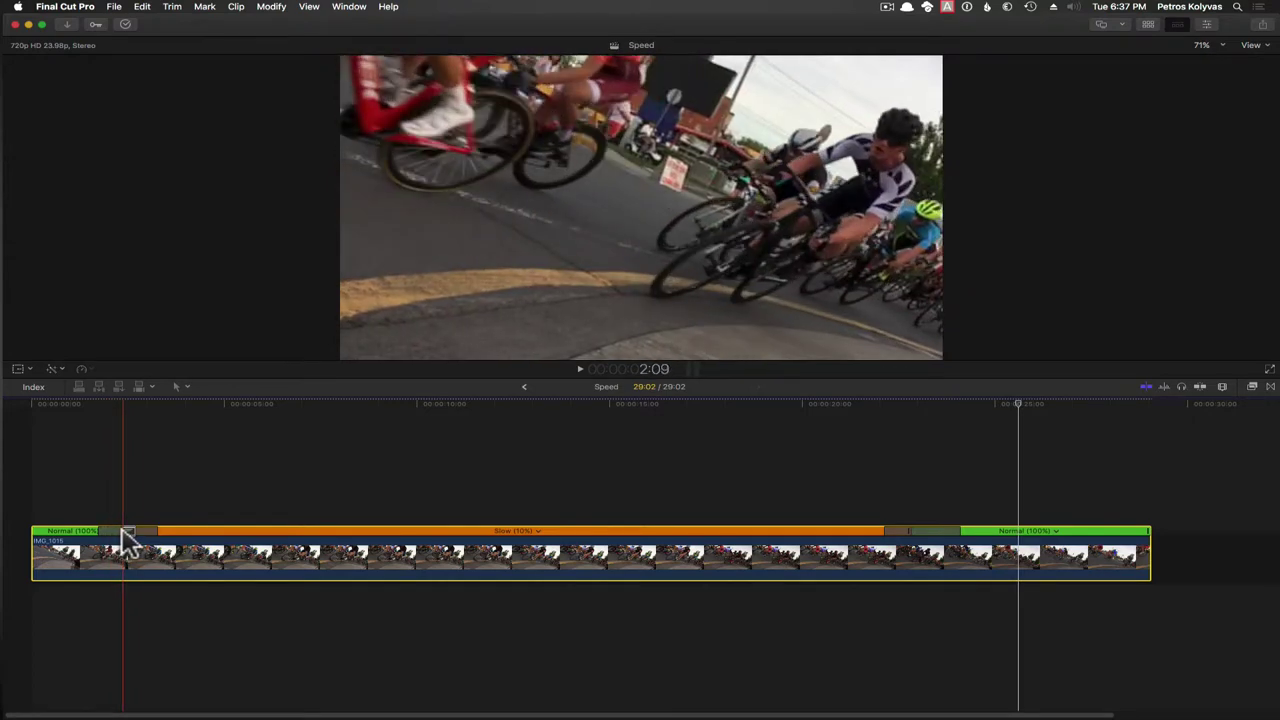
Move the retime ramp into Slow (10%) earlier, leaving the Speed project at 30:04
drag(123, 533, 120, 534)
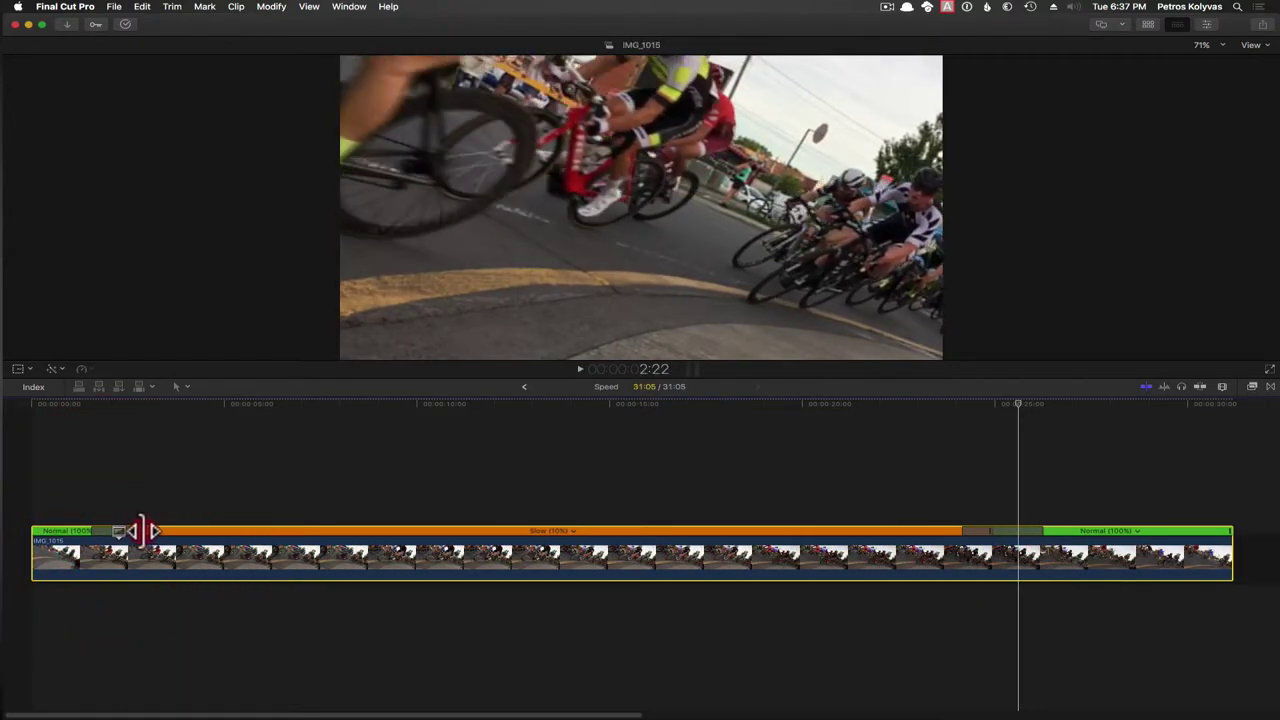
click(122, 535)
drag(118, 533, 125, 532)
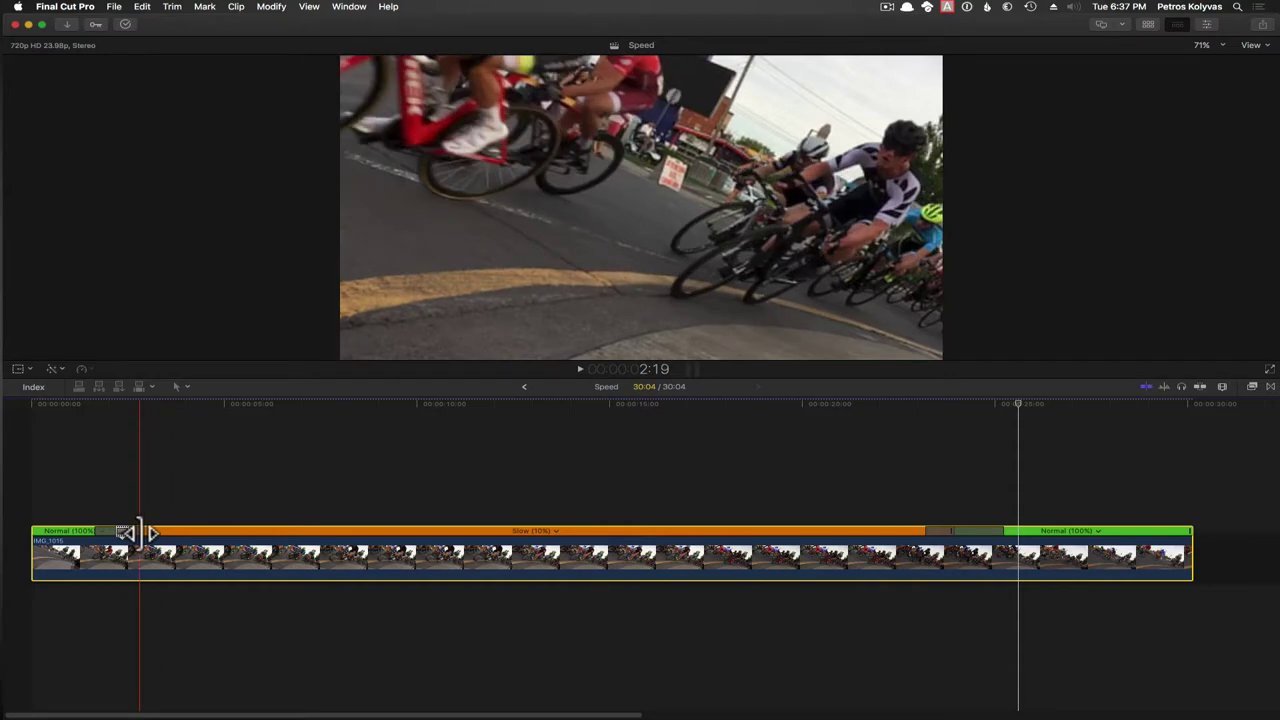
mouse_move(140, 531)
mouse_down()
mouse_move(98, 531)
mouse_move(124, 536)
mouse_up()
Lengthen the normal-speed opening before the ramp into slow motion, previewing the ramp before and after
key(space)
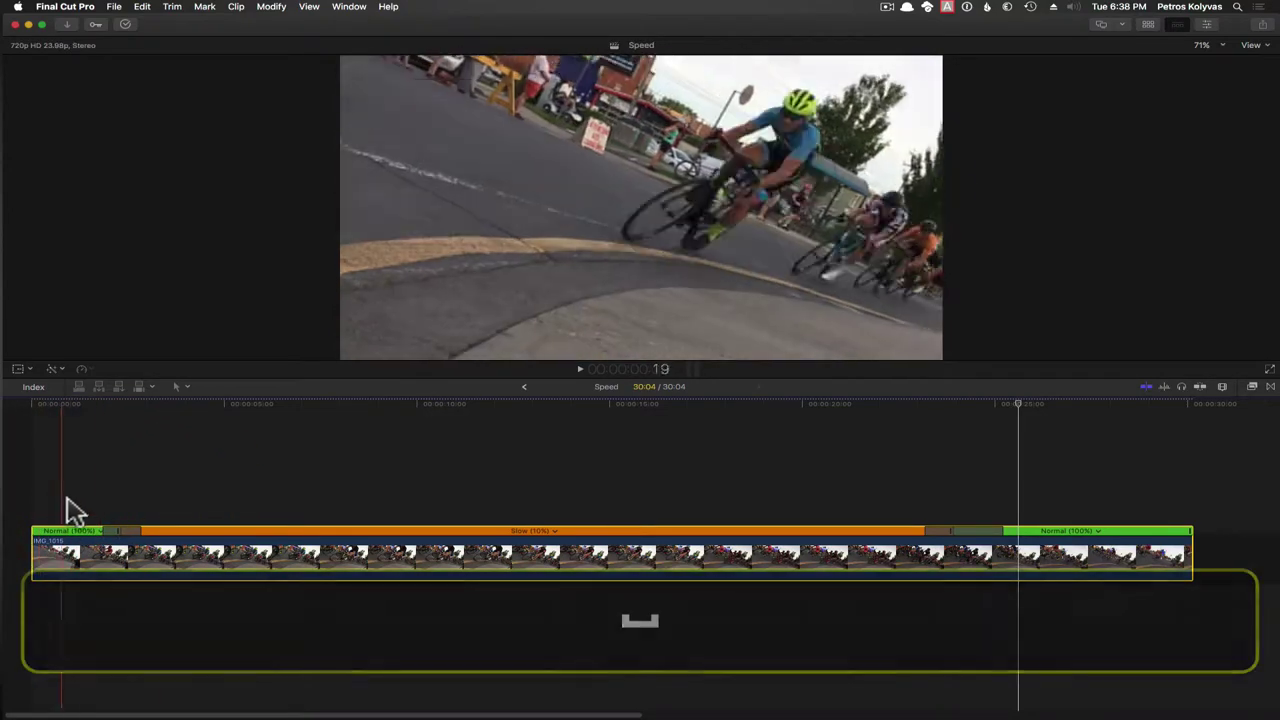
click(74, 499)
key(space)
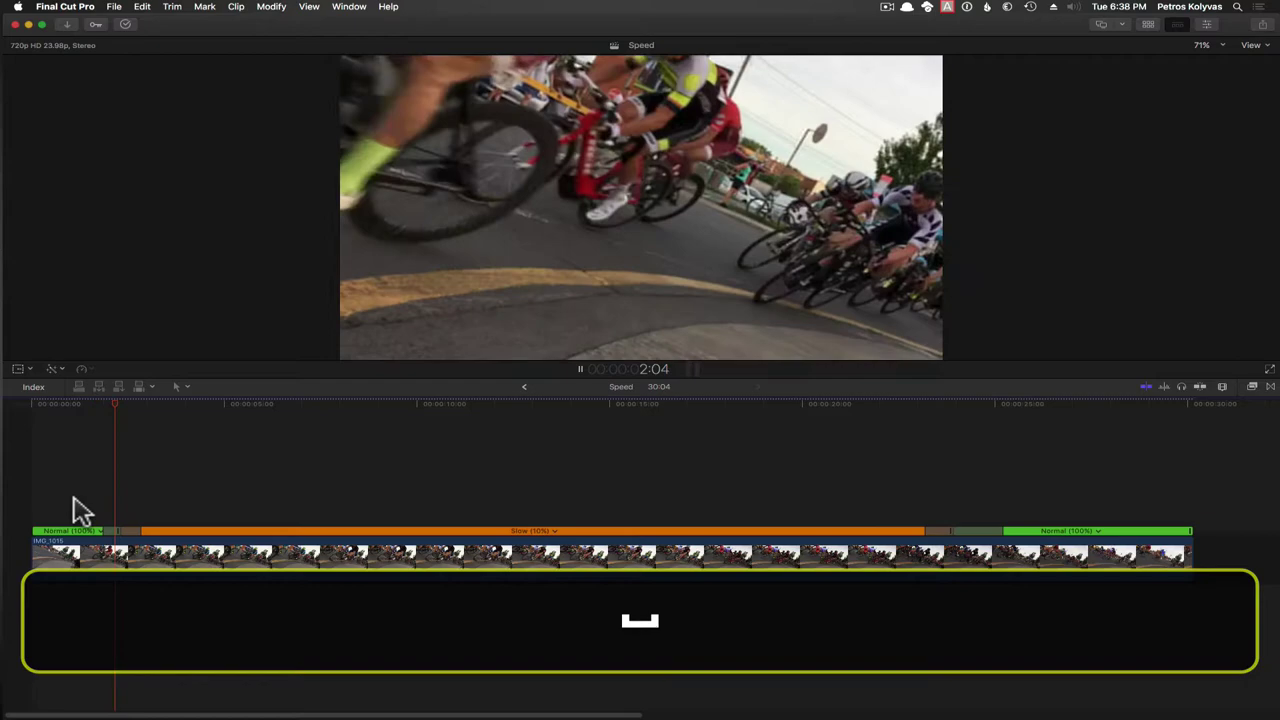
key(space)
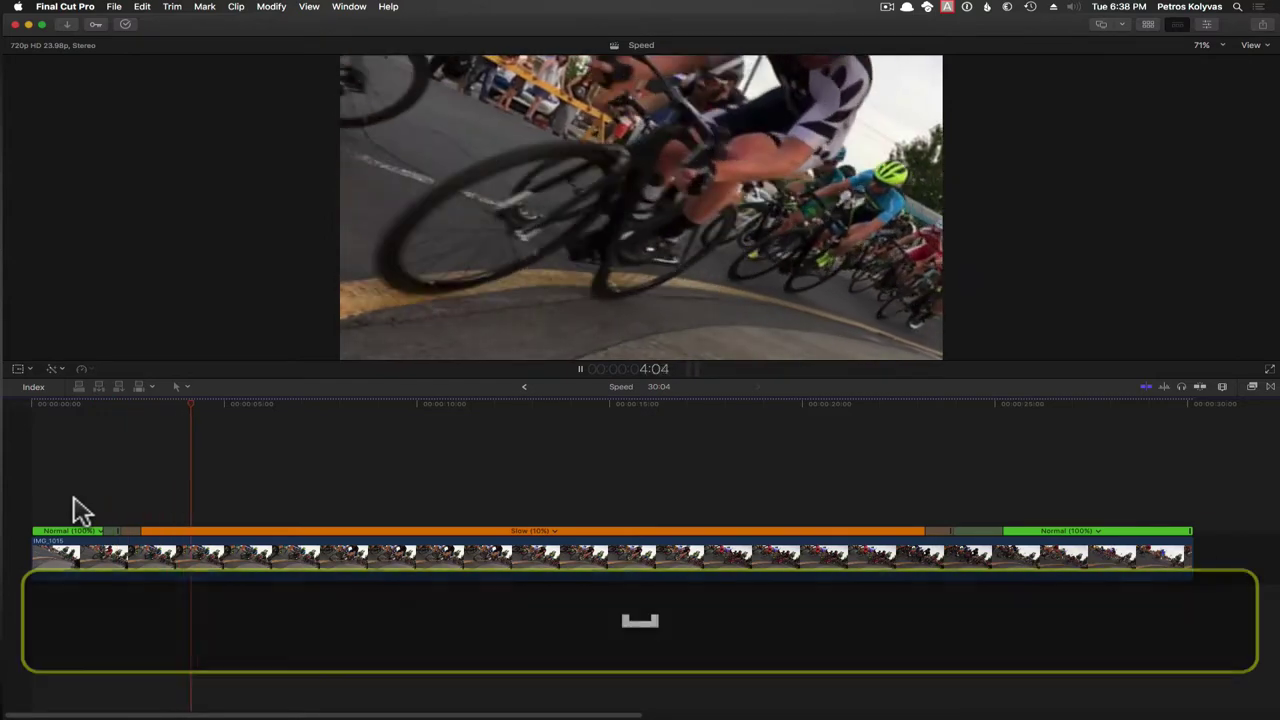
click(93, 488)
key(space)
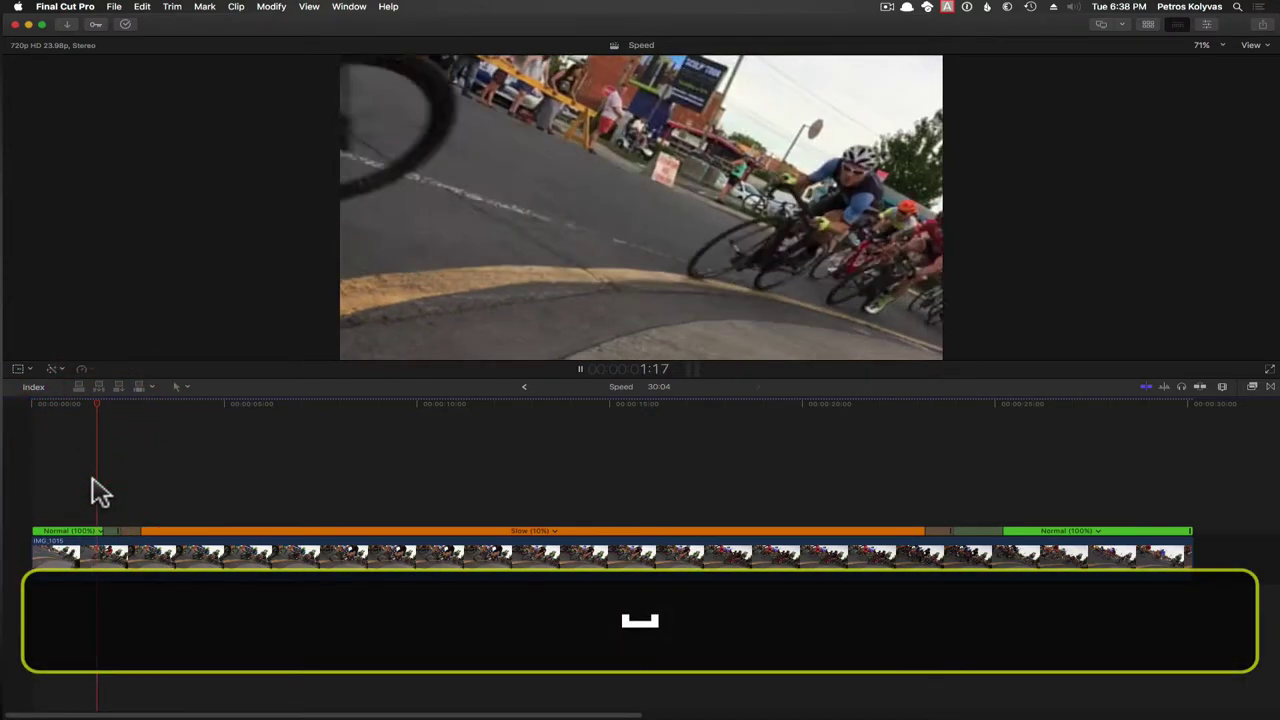
key(space)
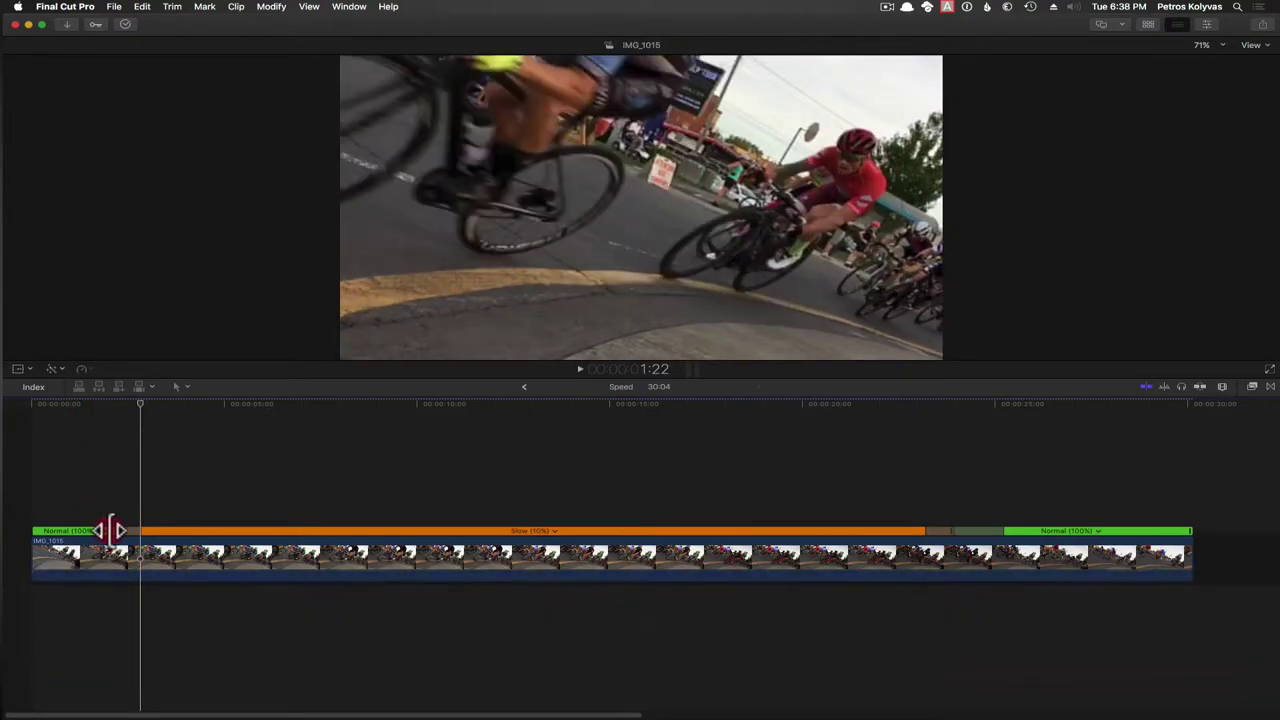
drag(110, 530, 129, 528)
key(space)
click(71, 523)
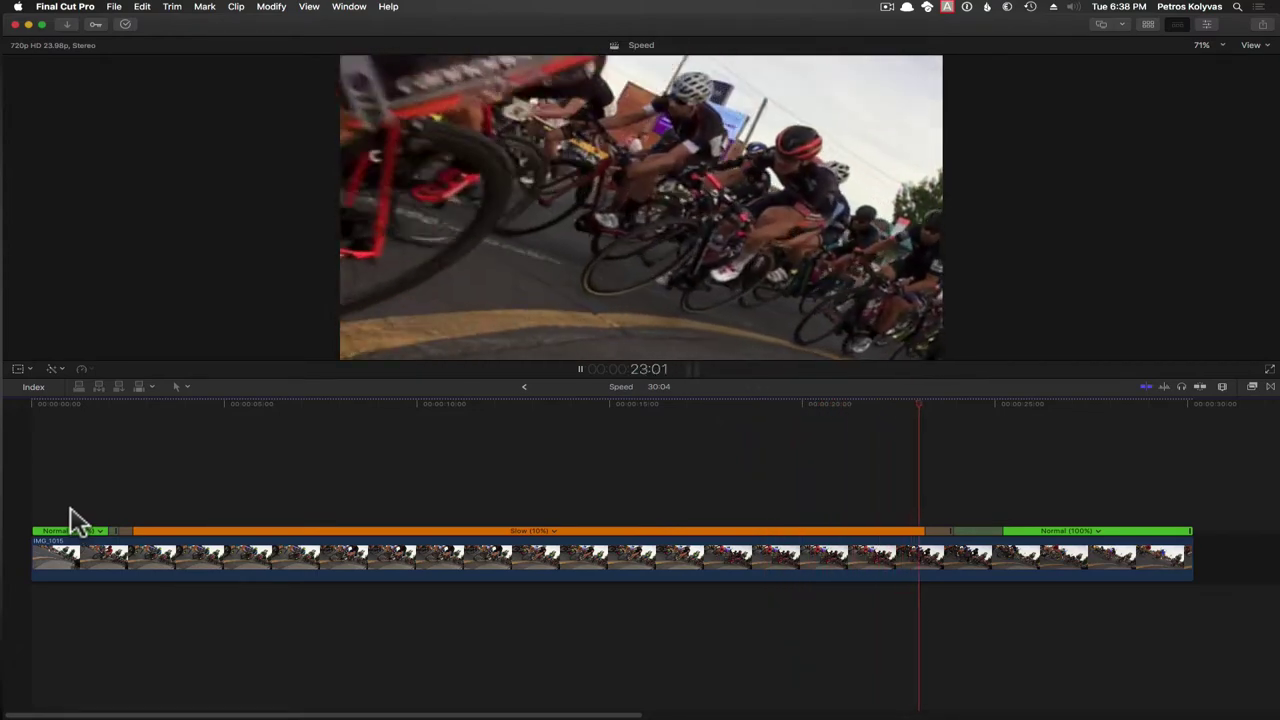
key(space)
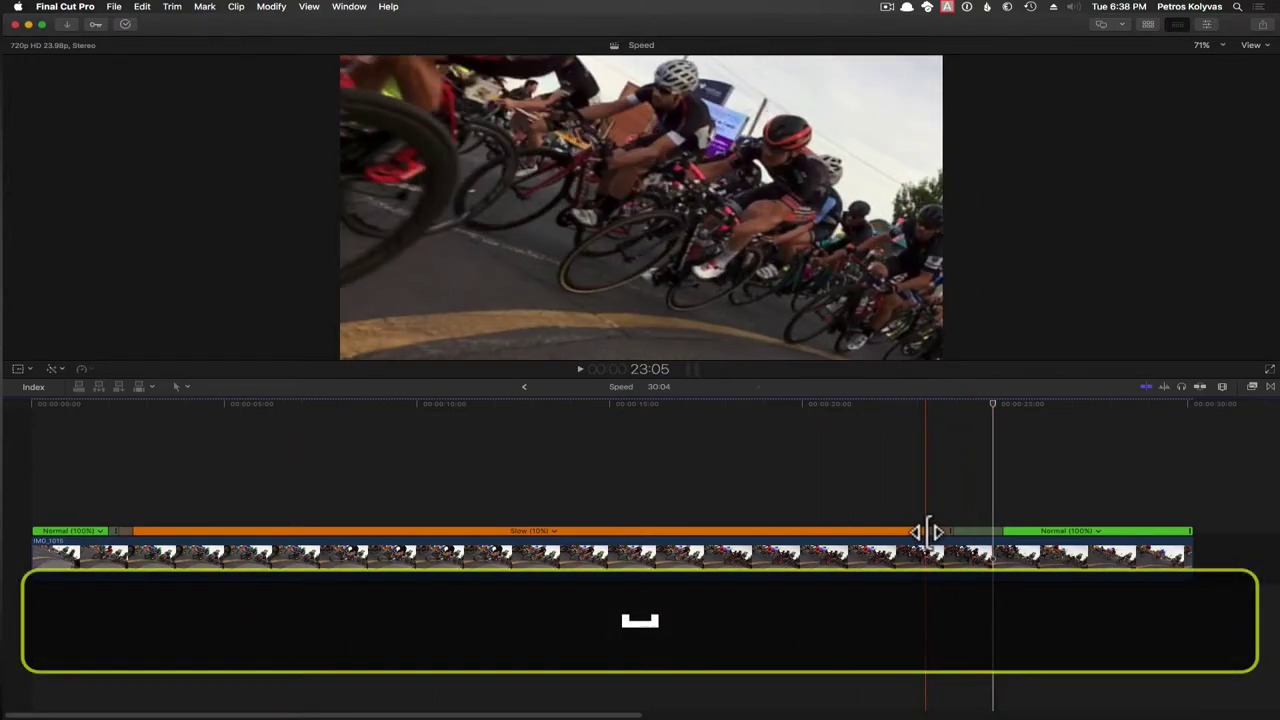
Reshape the ramp from Slow (10%) back to Normal so it is short, reviewing playback
mouse_move(933, 531)
mouse_down()
mouse_move(1000, 531)
mouse_move(951, 530)
mouse_up()
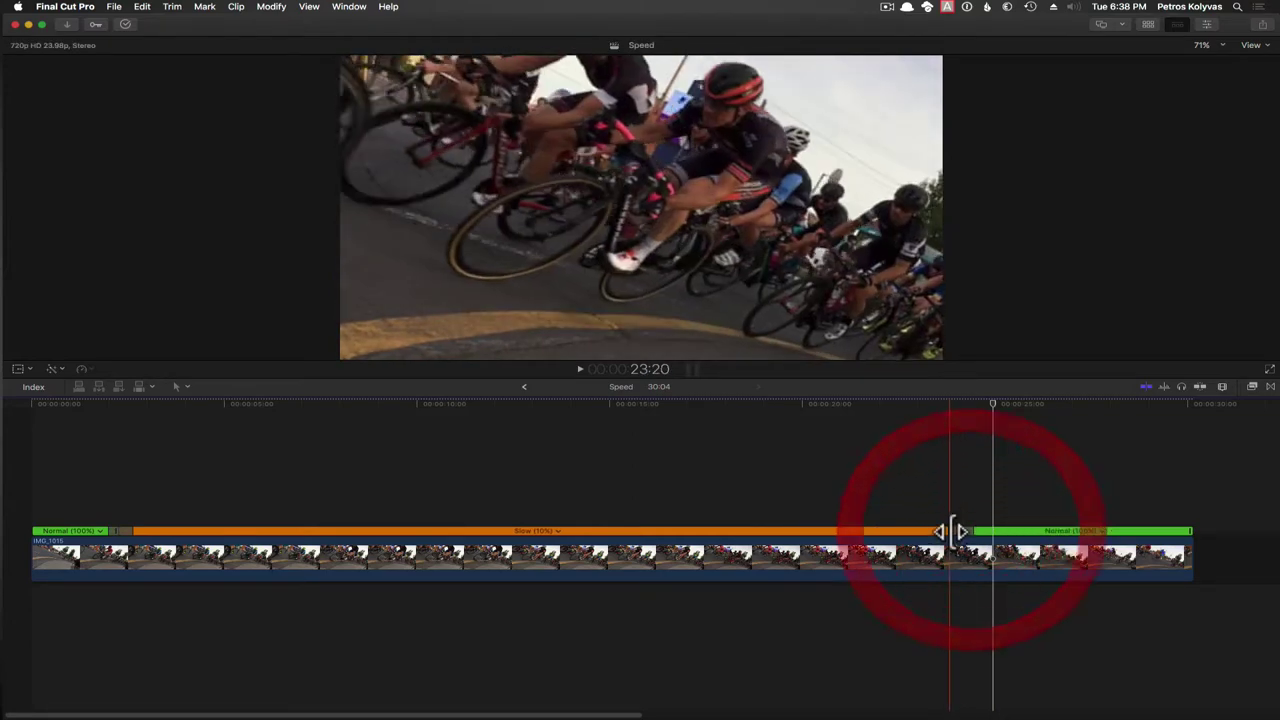
click(905, 405)
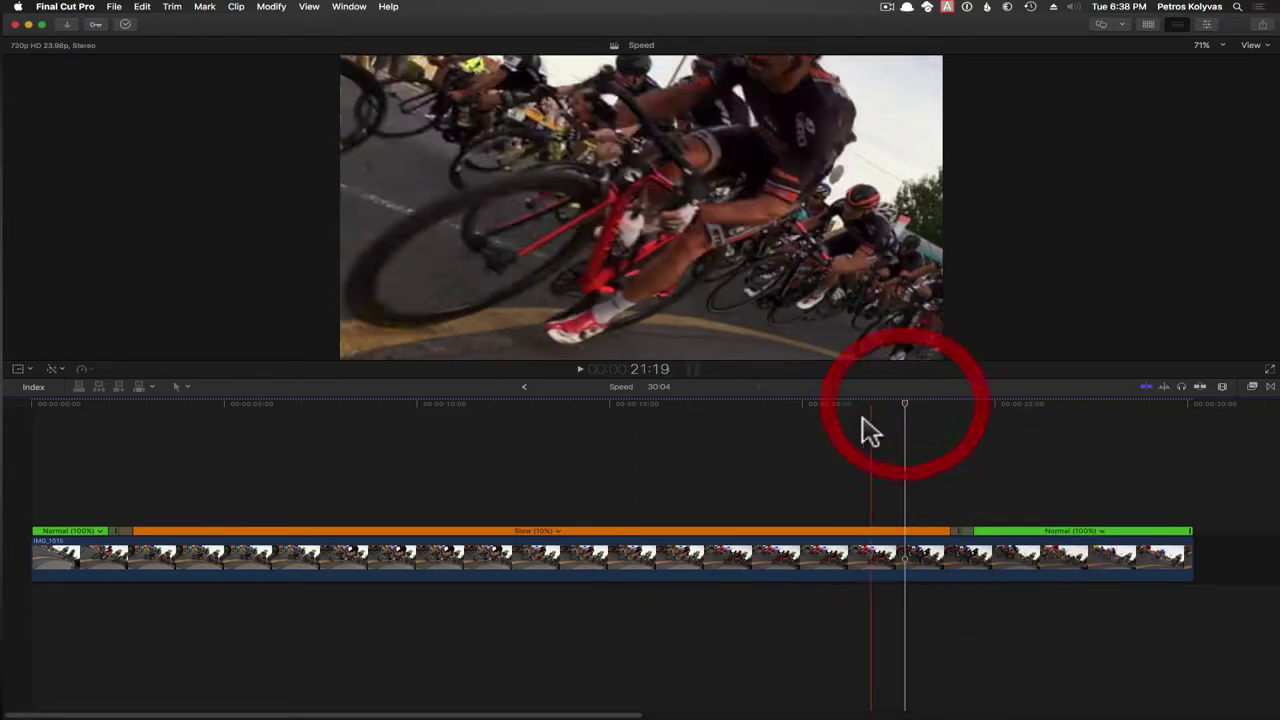
click(860, 412)
key(space)
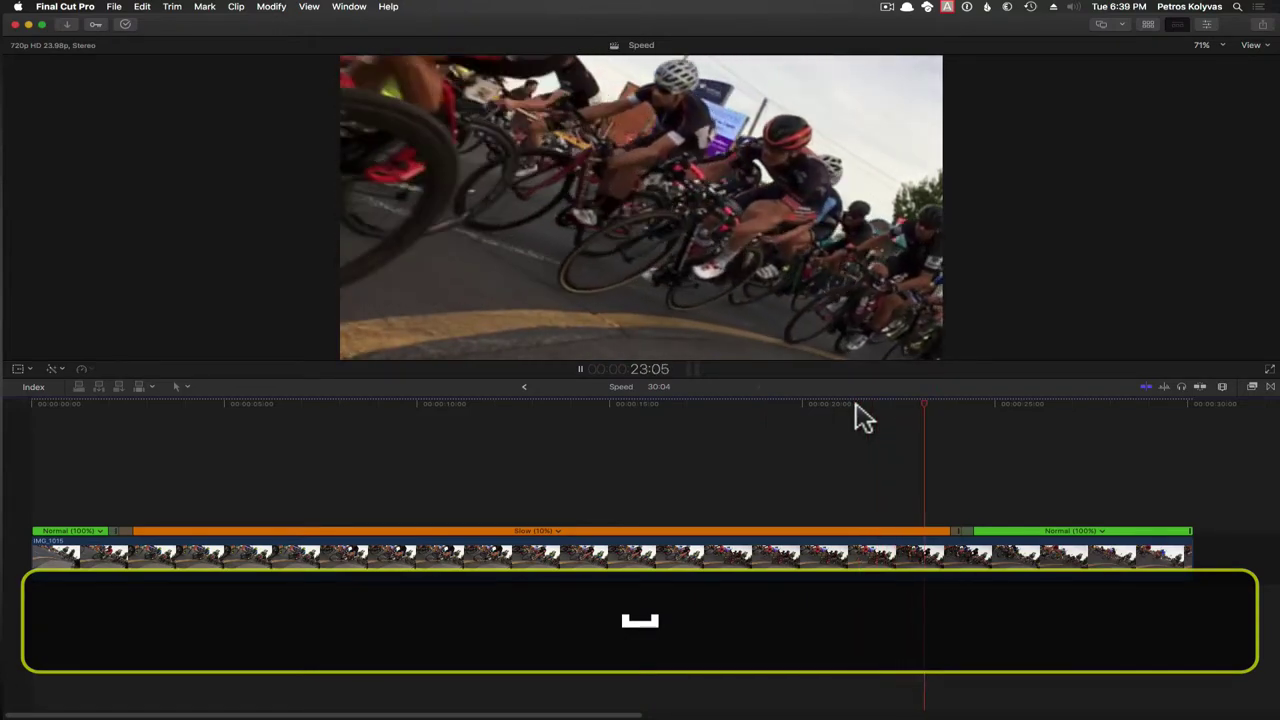
key(space)
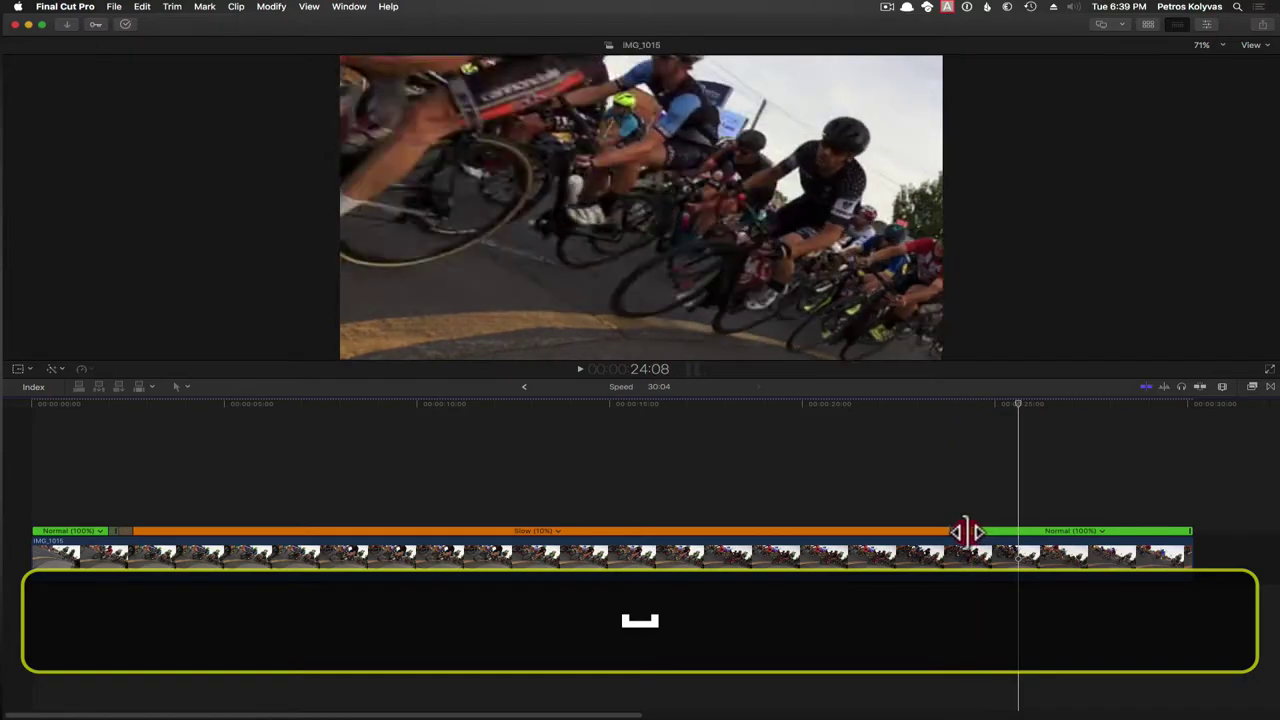
drag(966, 531, 955, 531)
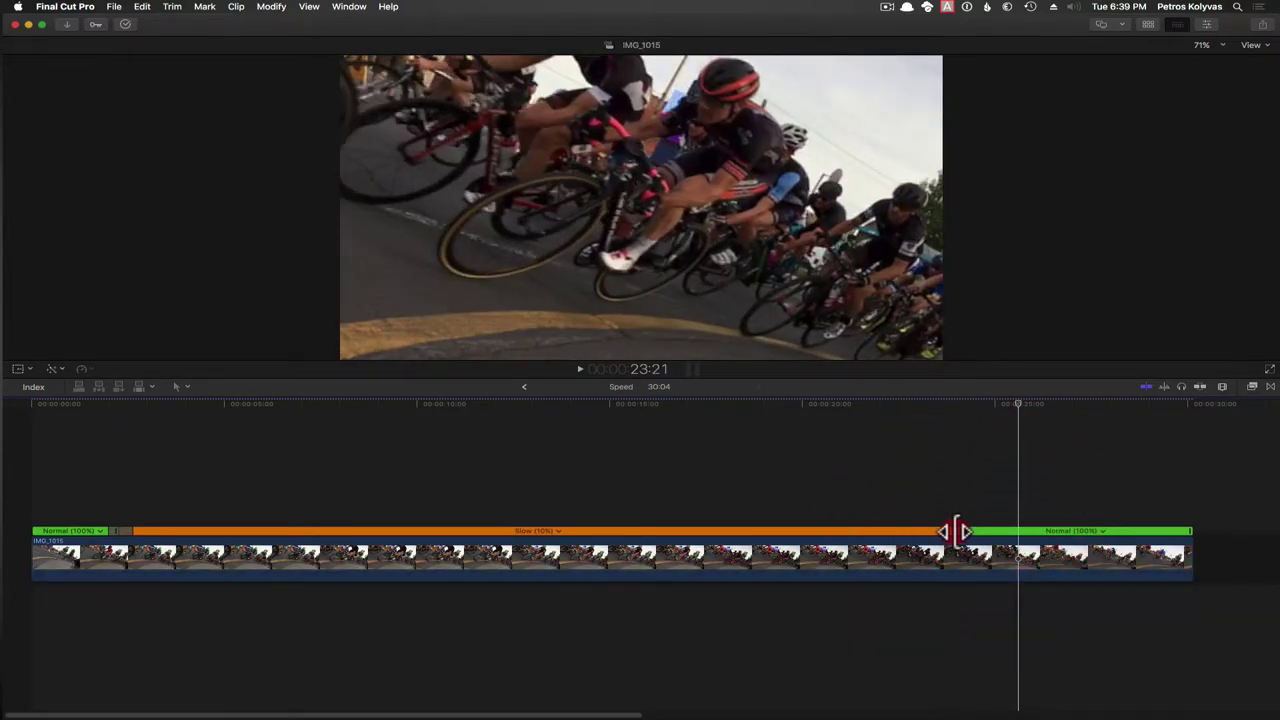
click(953, 529)
key(space)
click(681, 520)
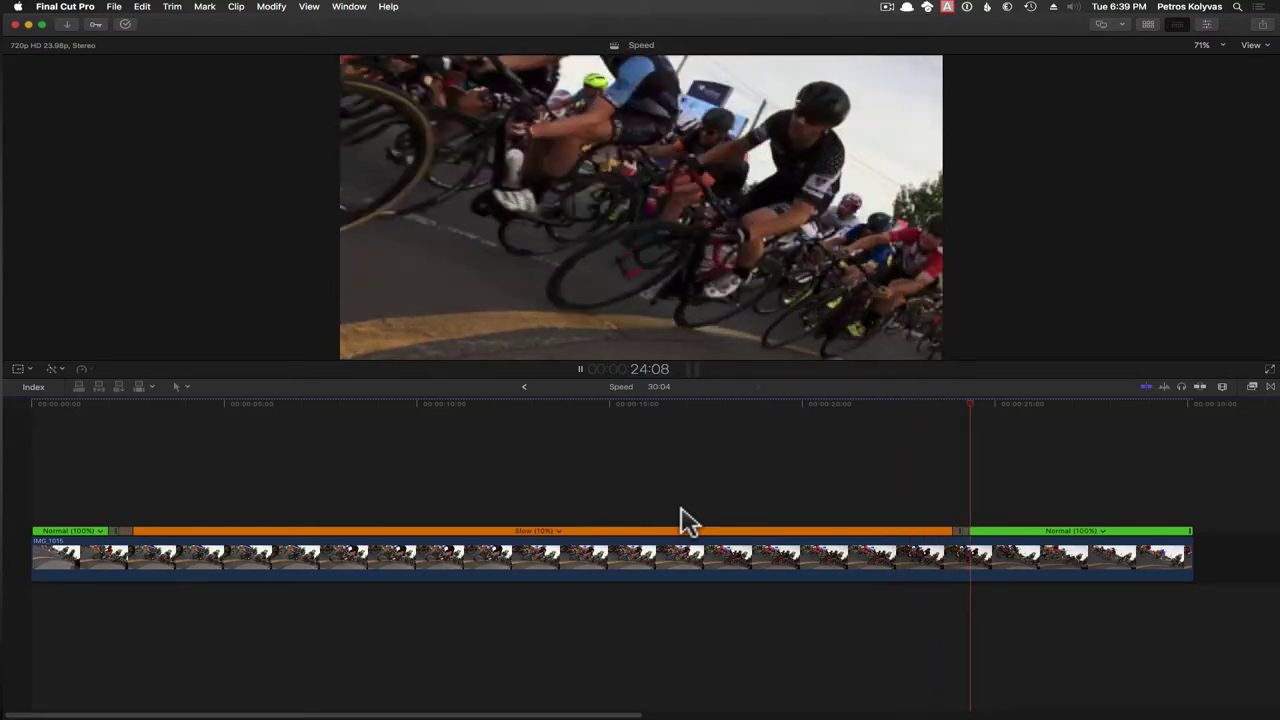
key(space)
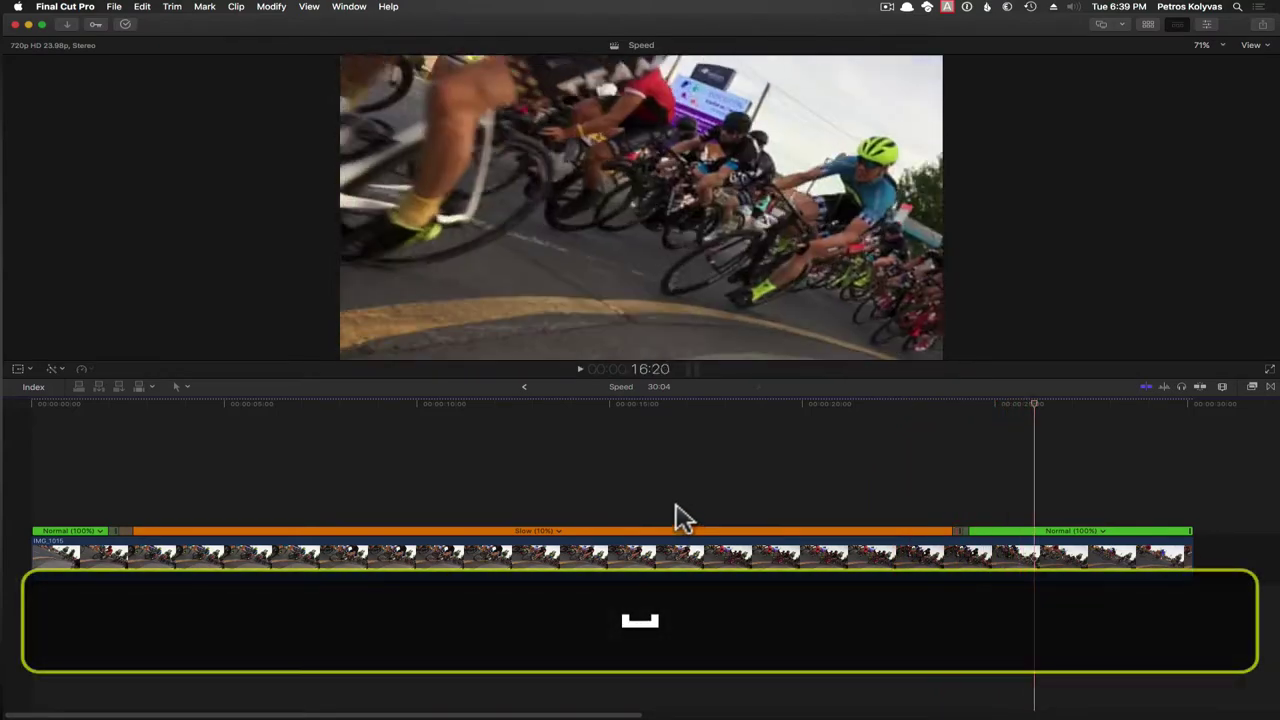
Give the Slow section a custom 7% rate, lengthening the project to 39:15
click(558, 530)
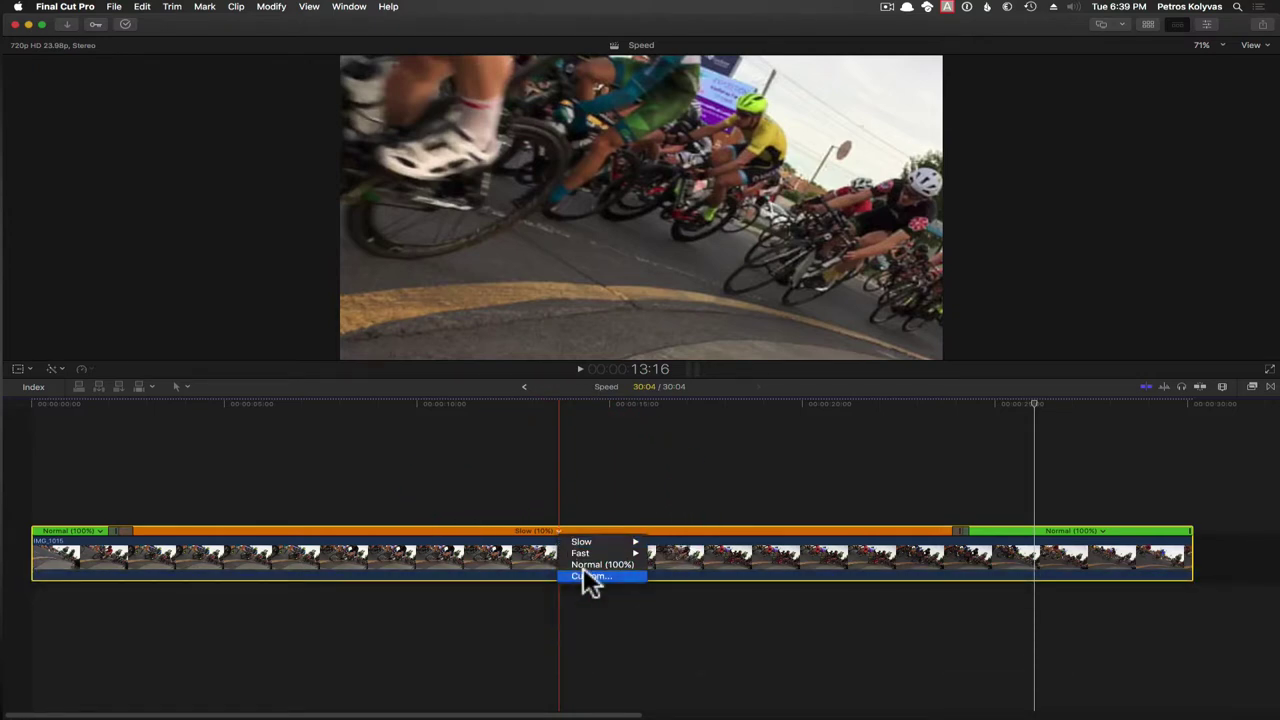
click(590, 578)
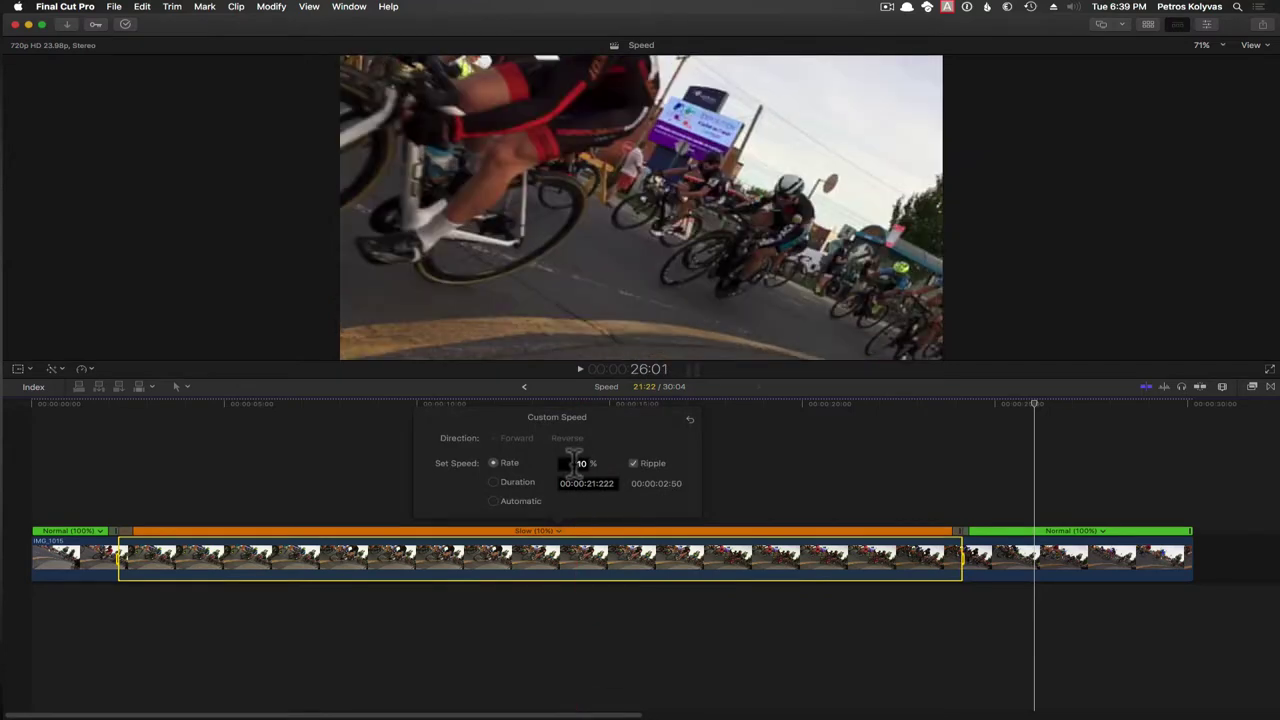
click(632, 465)
text(7)
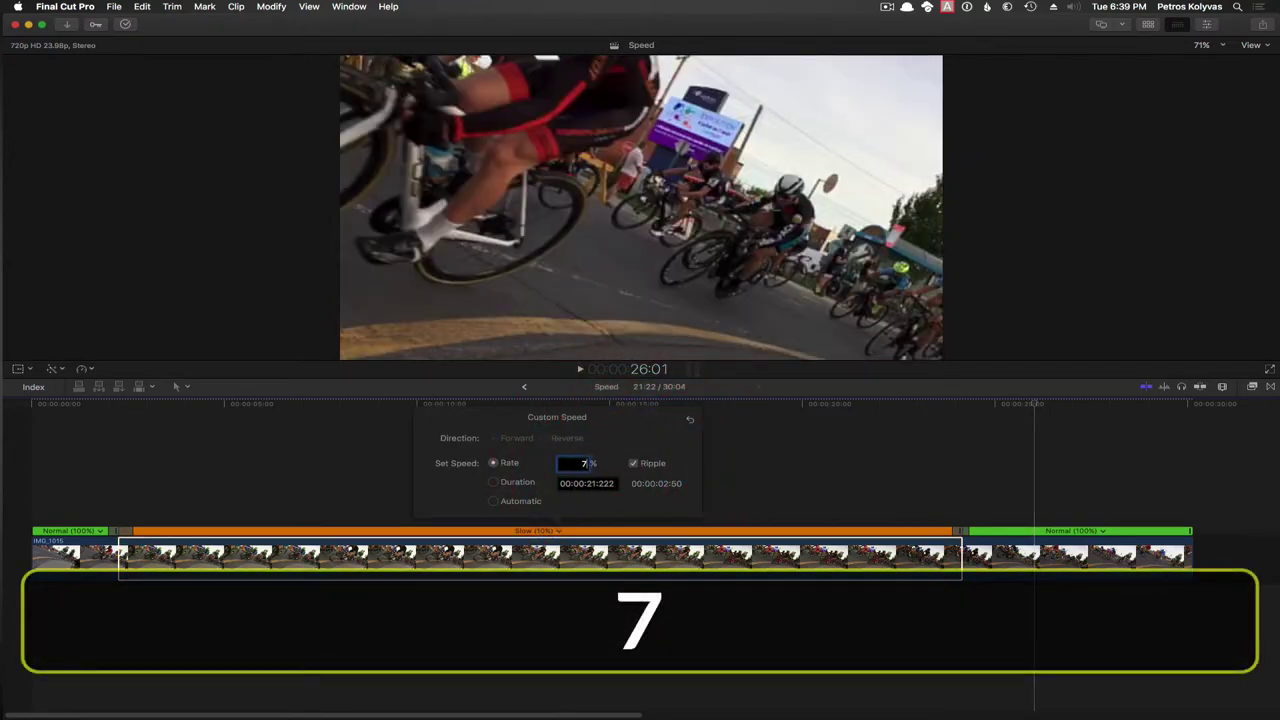
key(Return)
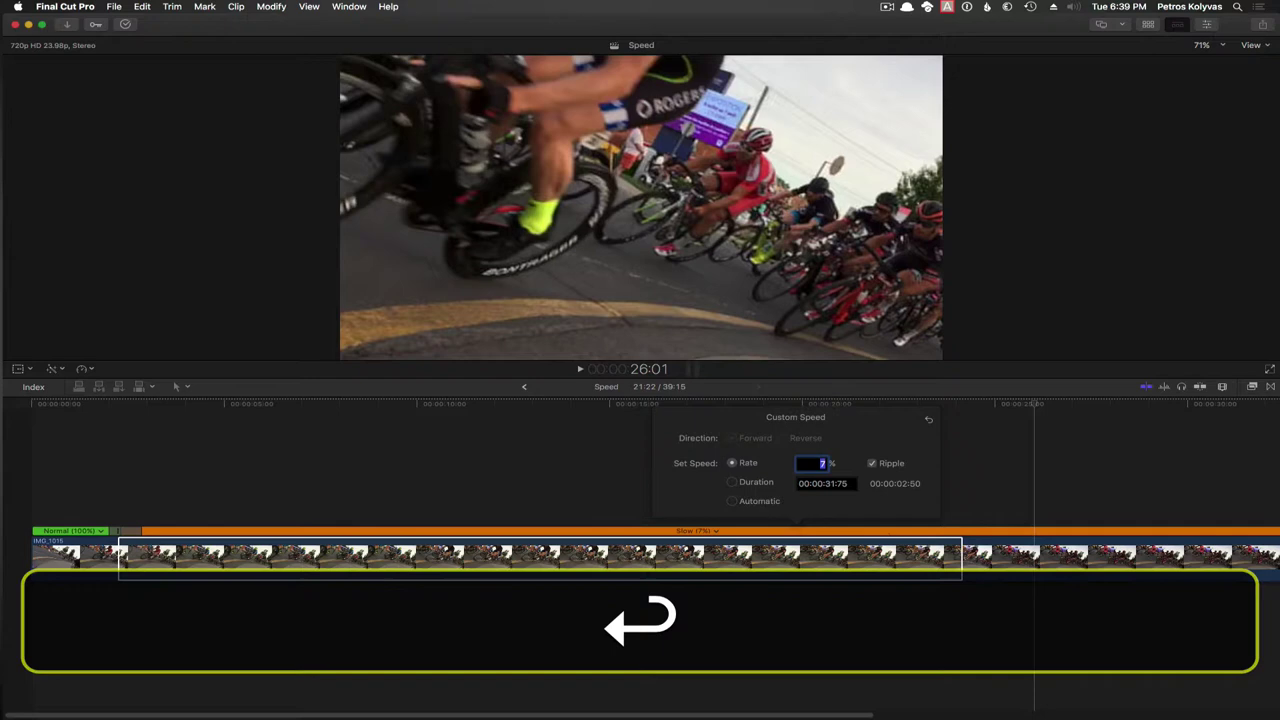
key(super+Return)
Close the custom speed settings, zoom the timeline to fit, and play from the start
key(super+a)
key(super+shift+a)
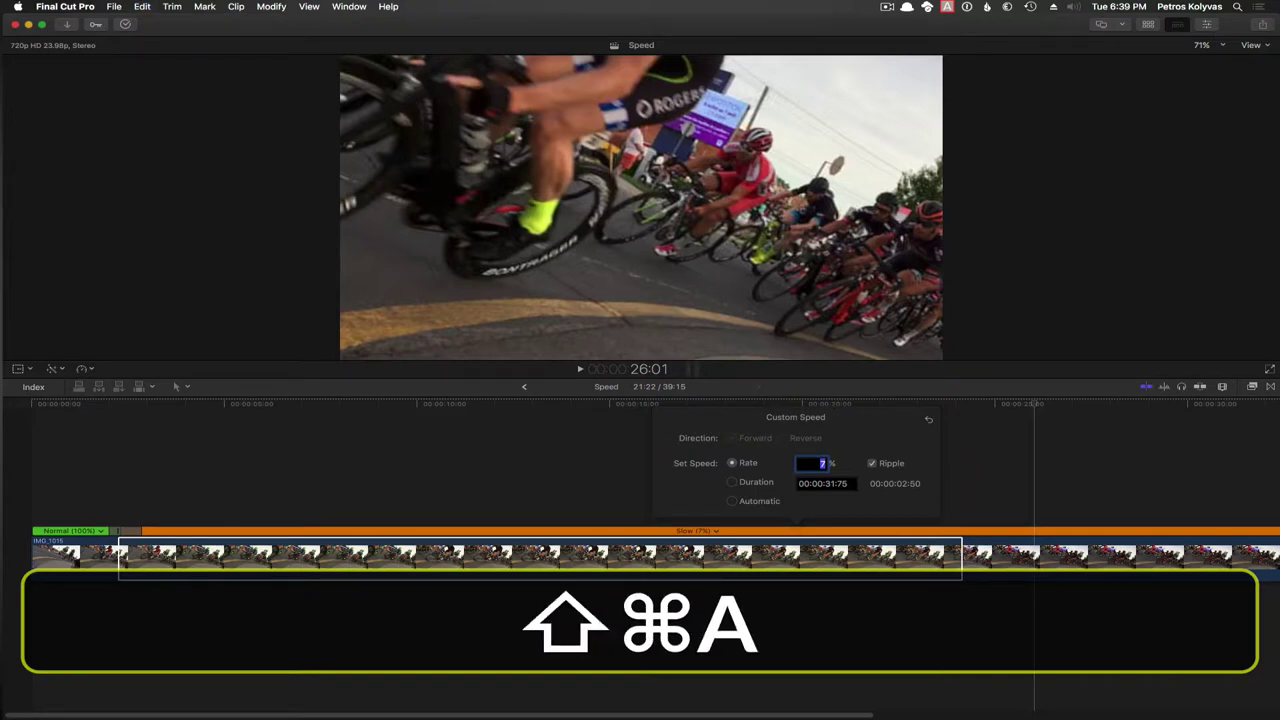
click(424, 465)
key(super+shift+z)
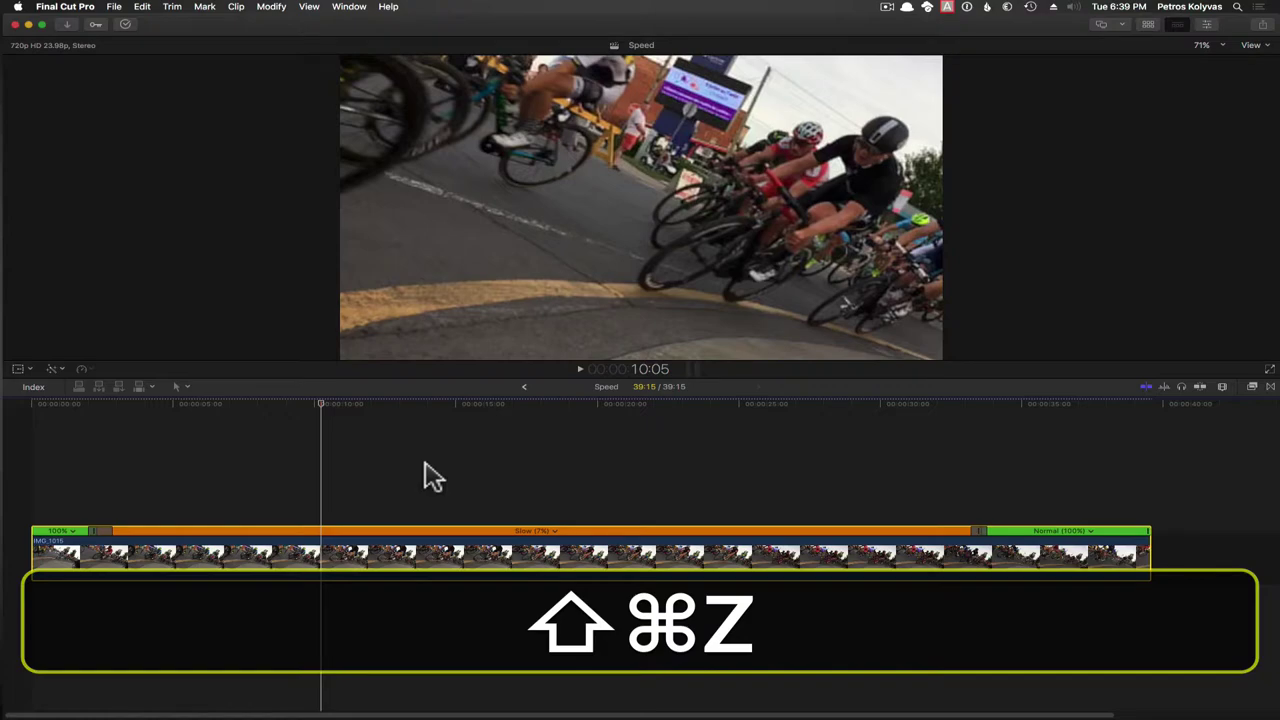
key(shift+Home)
key(space)
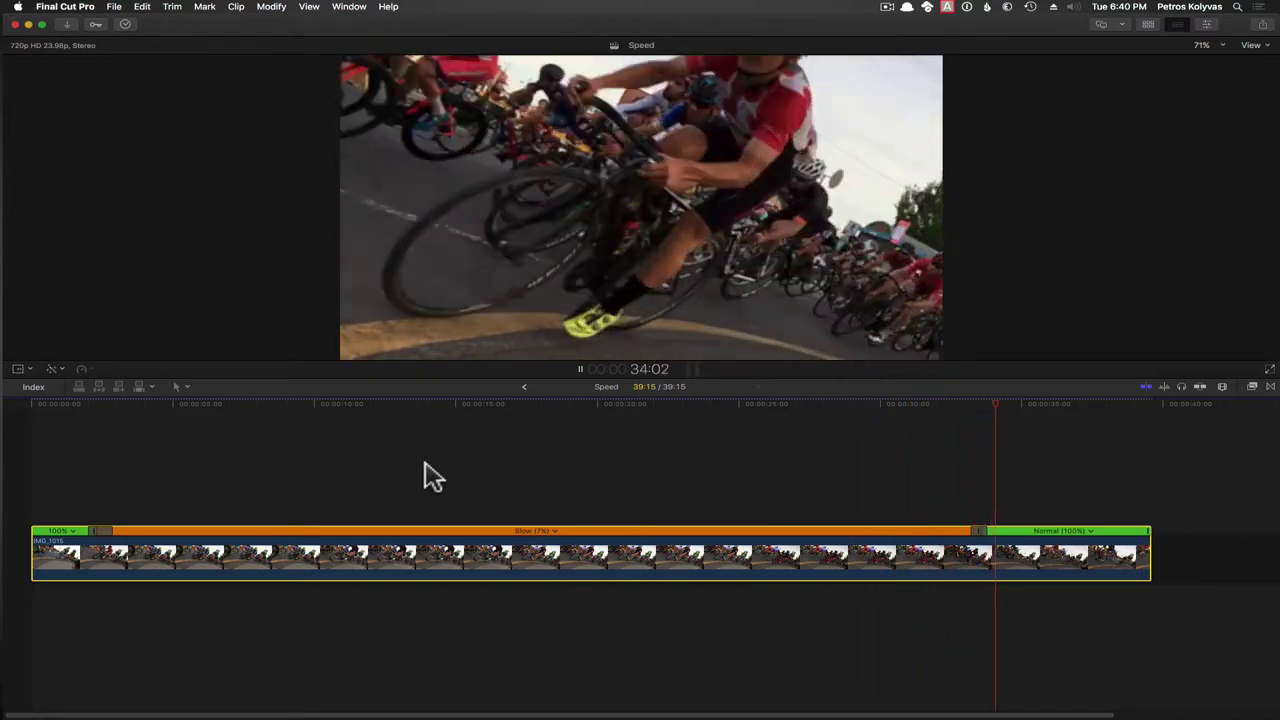
Replay the 39:15 Speed project from the beginning to review the 7% slow section
key(space)
key(Home)
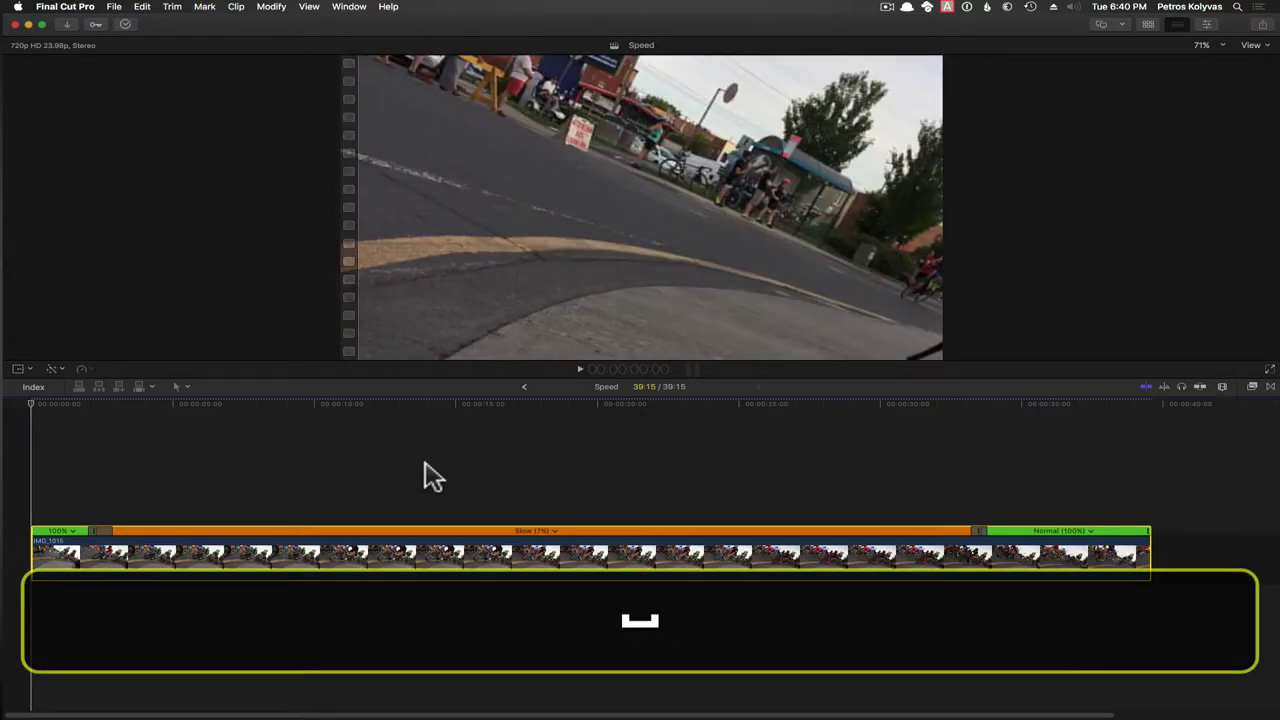
key(space)
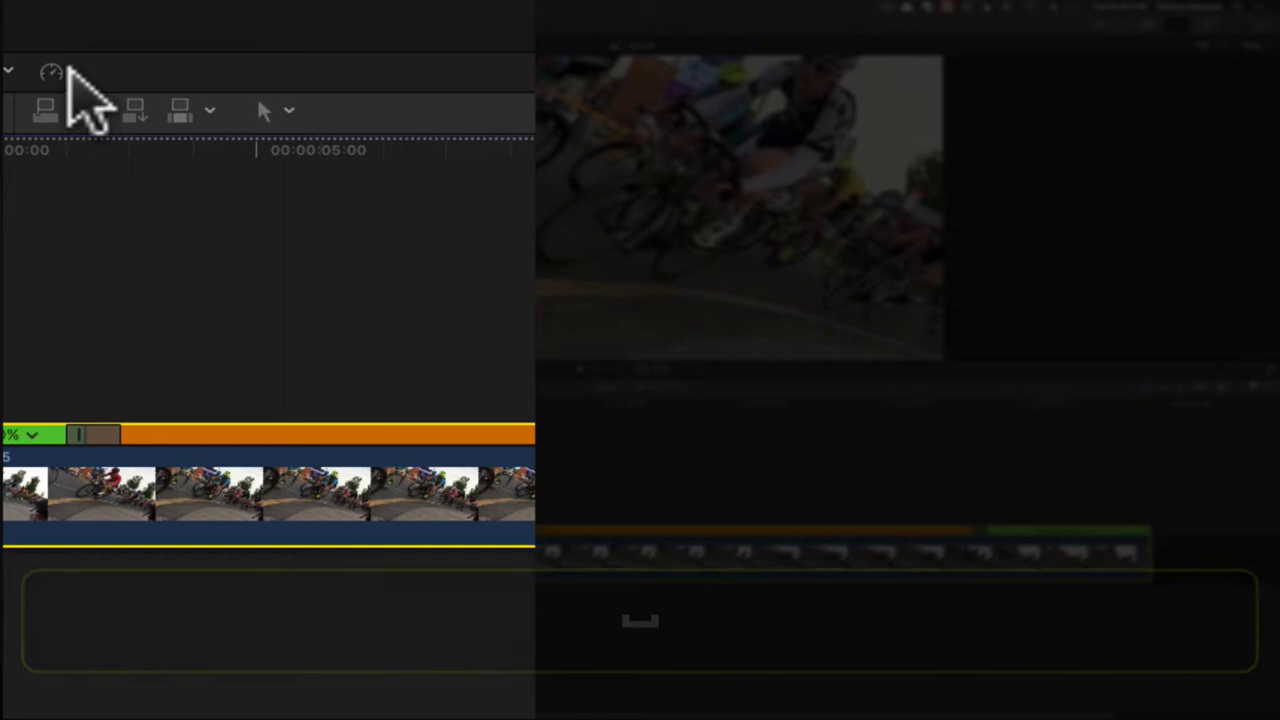
Set the clip's retime video quality to Optical Flow and show Background Tasks progress
click(68, 70)
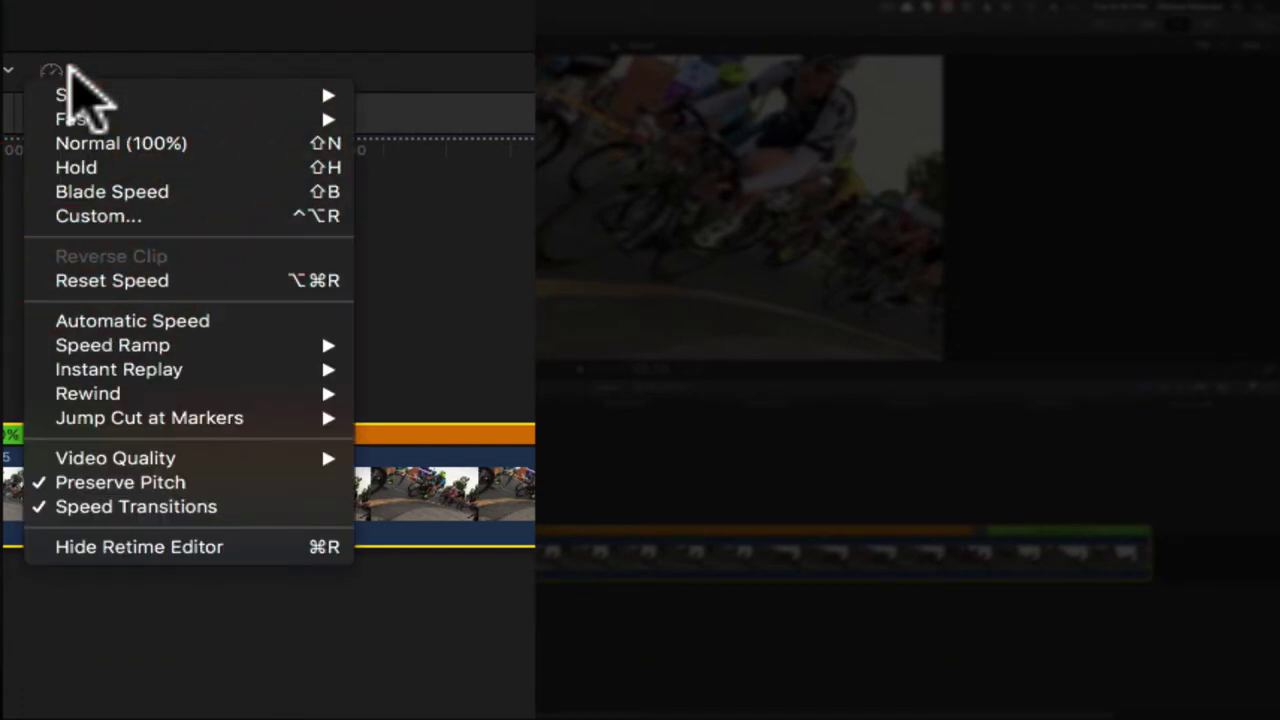
mouse_move(180, 458)
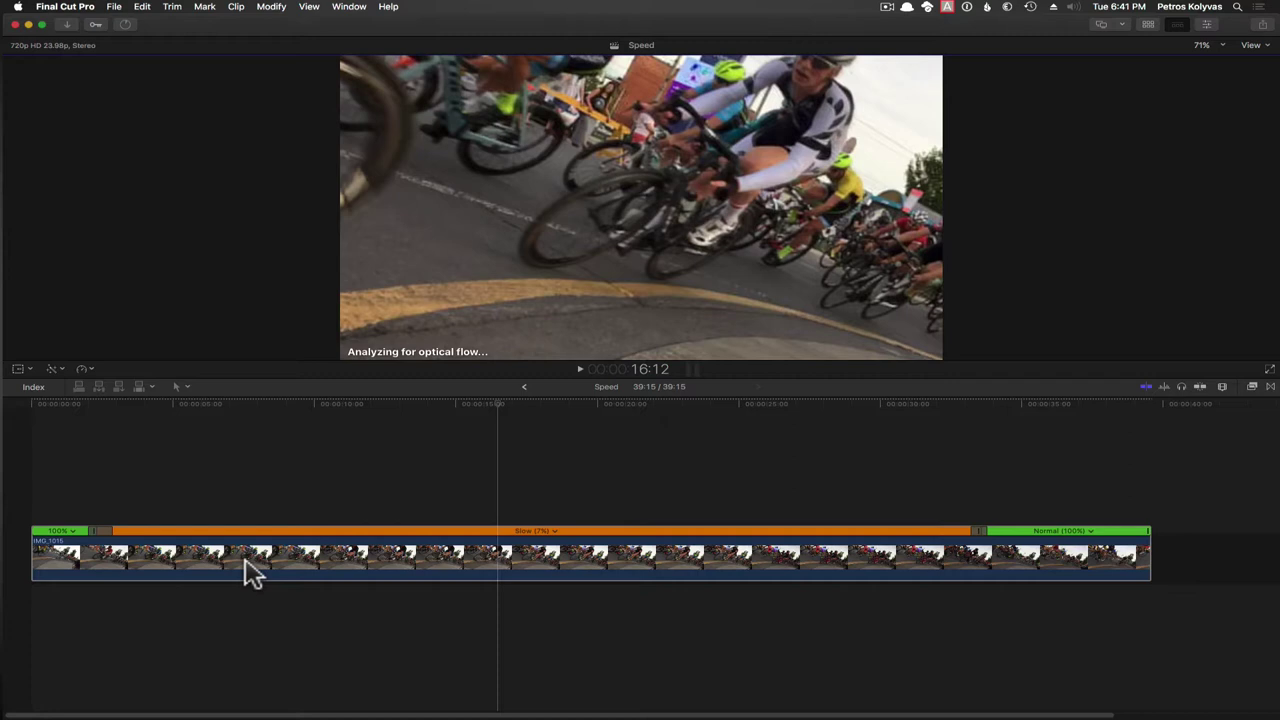
key(super+9)
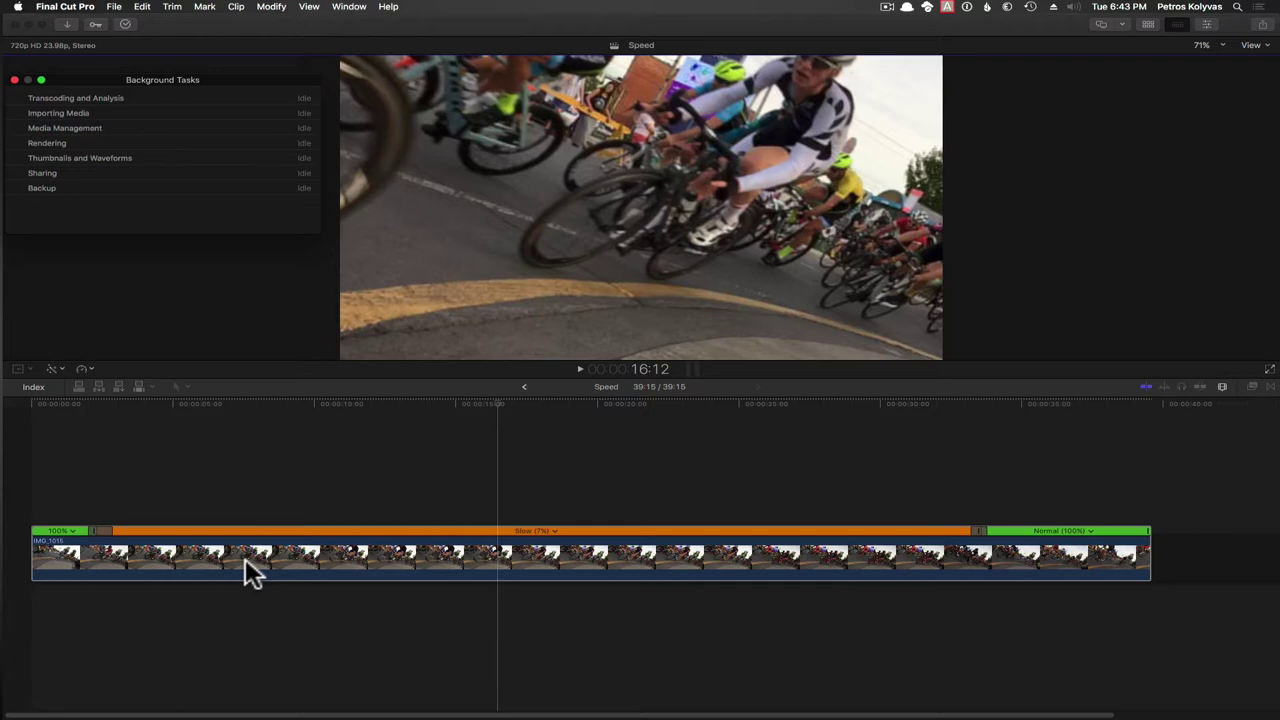
Switch viewer playback from proxy to Optimized/Original media
click(205, 470)
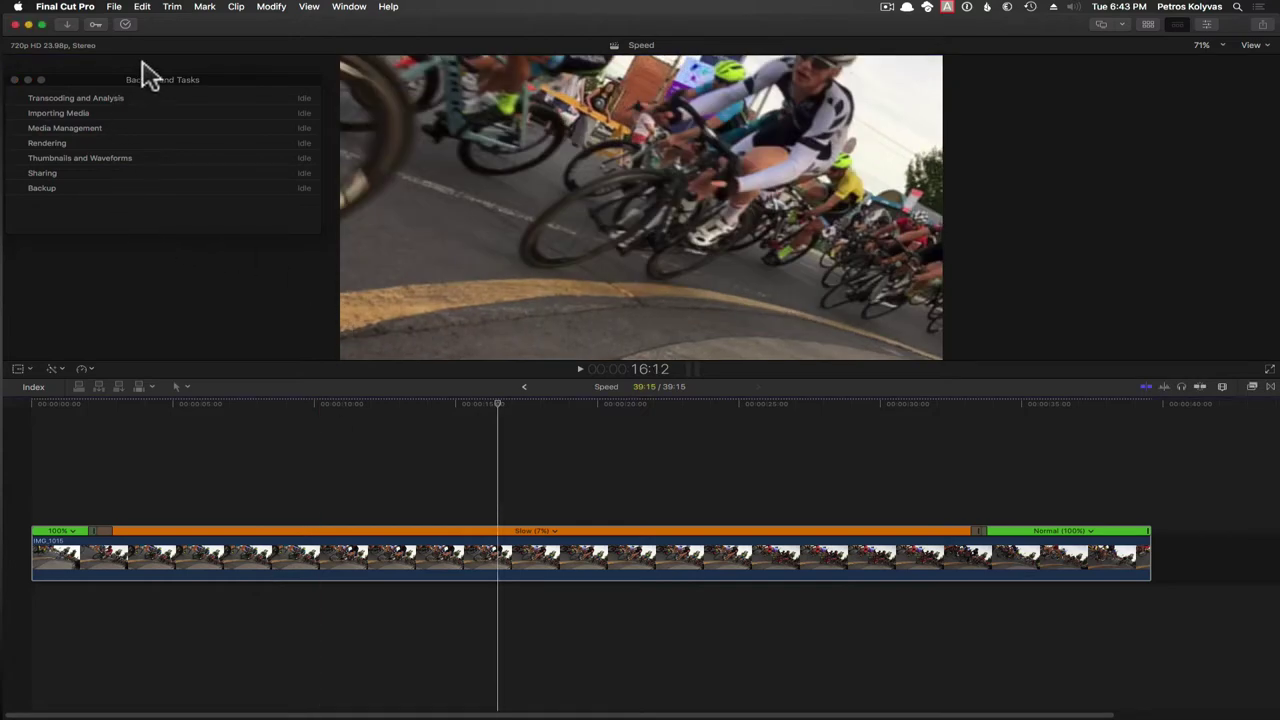
click(1252, 45)
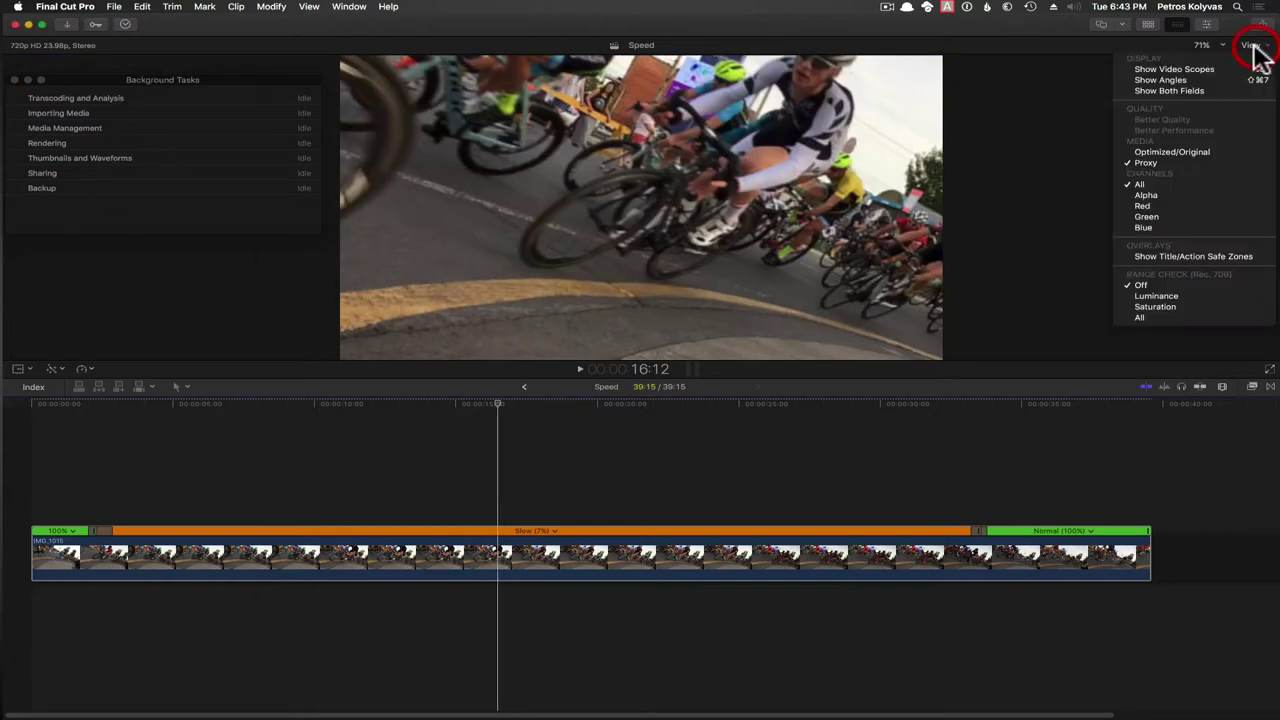
click(1190, 151)
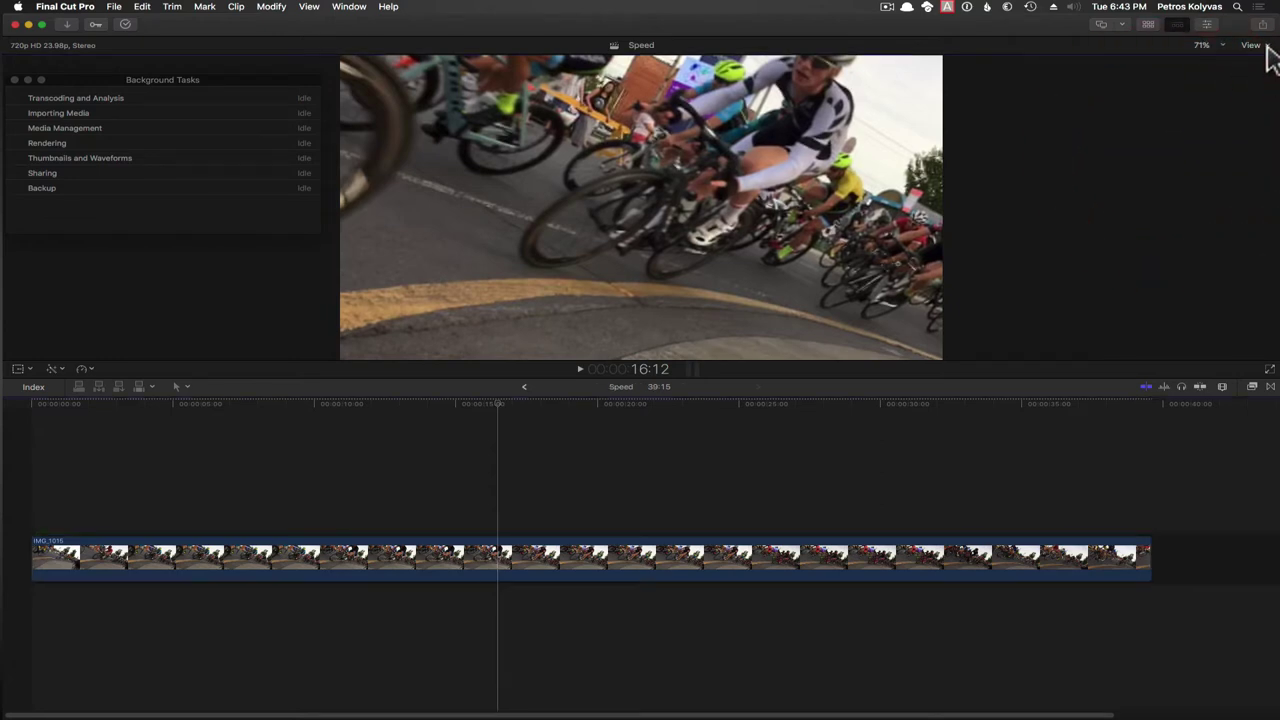
click(1252, 45)
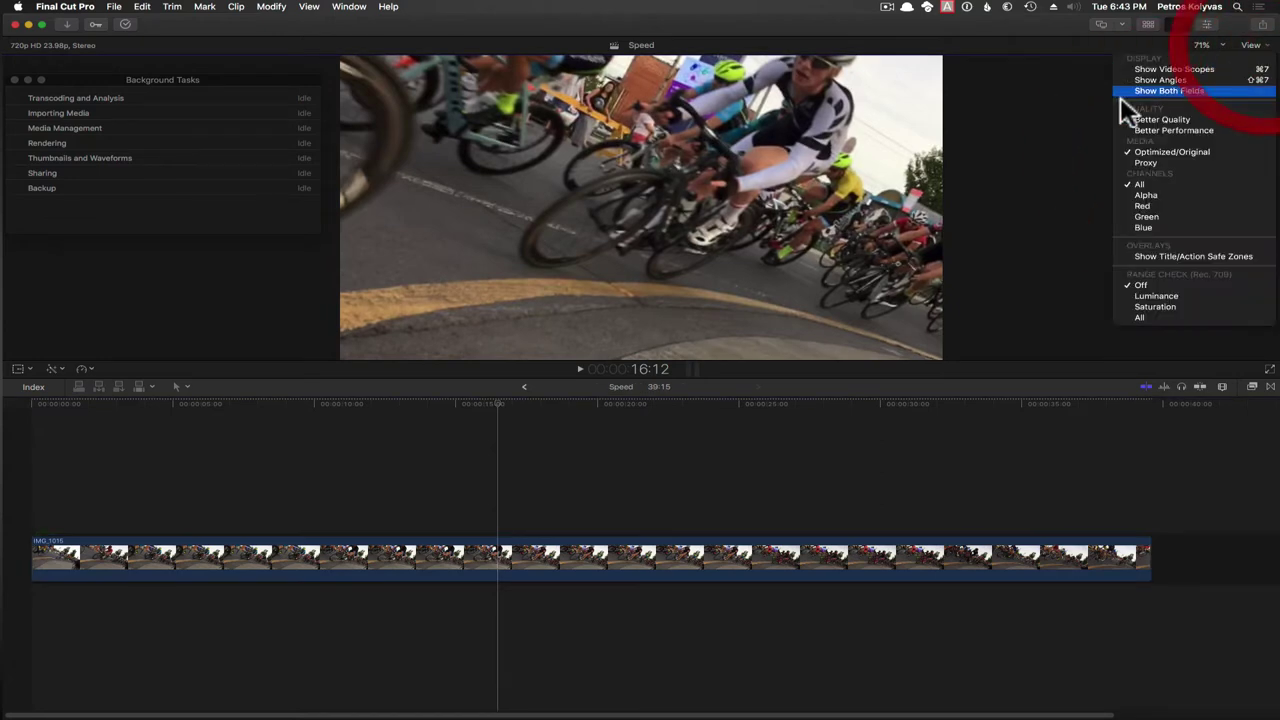
click(1014, 420)
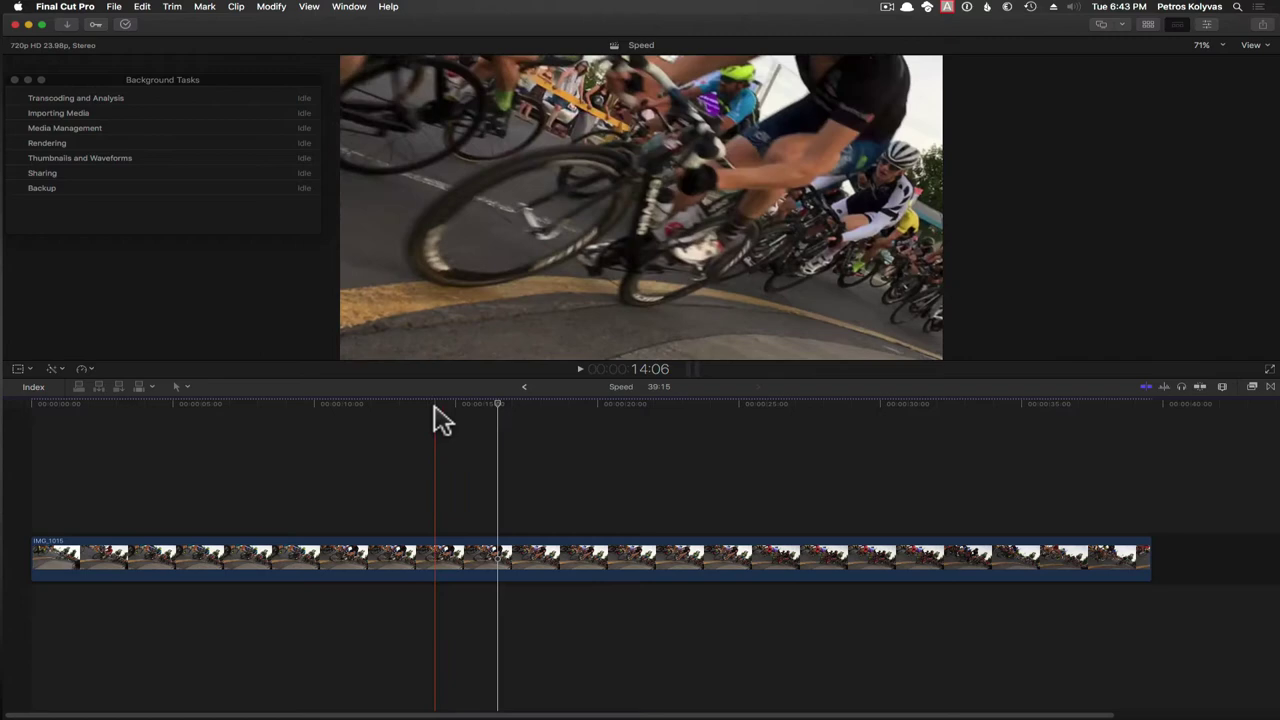
Select the cycling clip, show its retime bar again, and render it
click(14, 405)
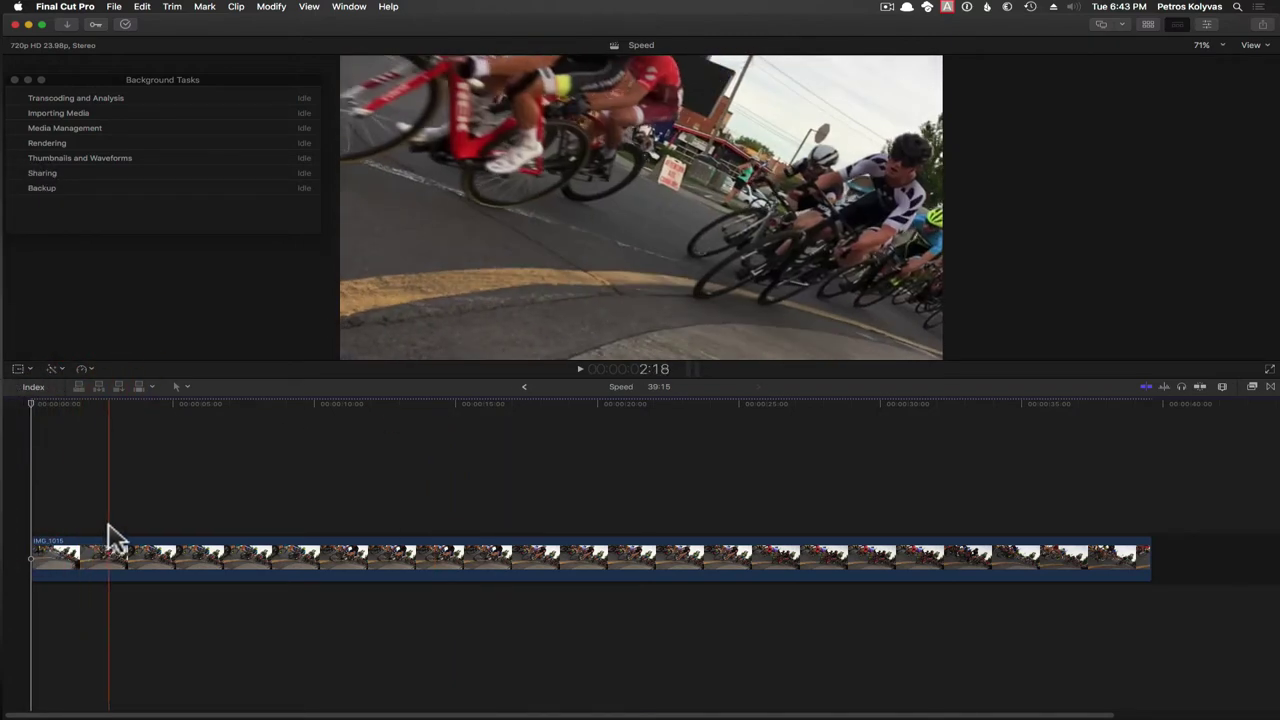
key(c)
key(super+c)
key(super+r)
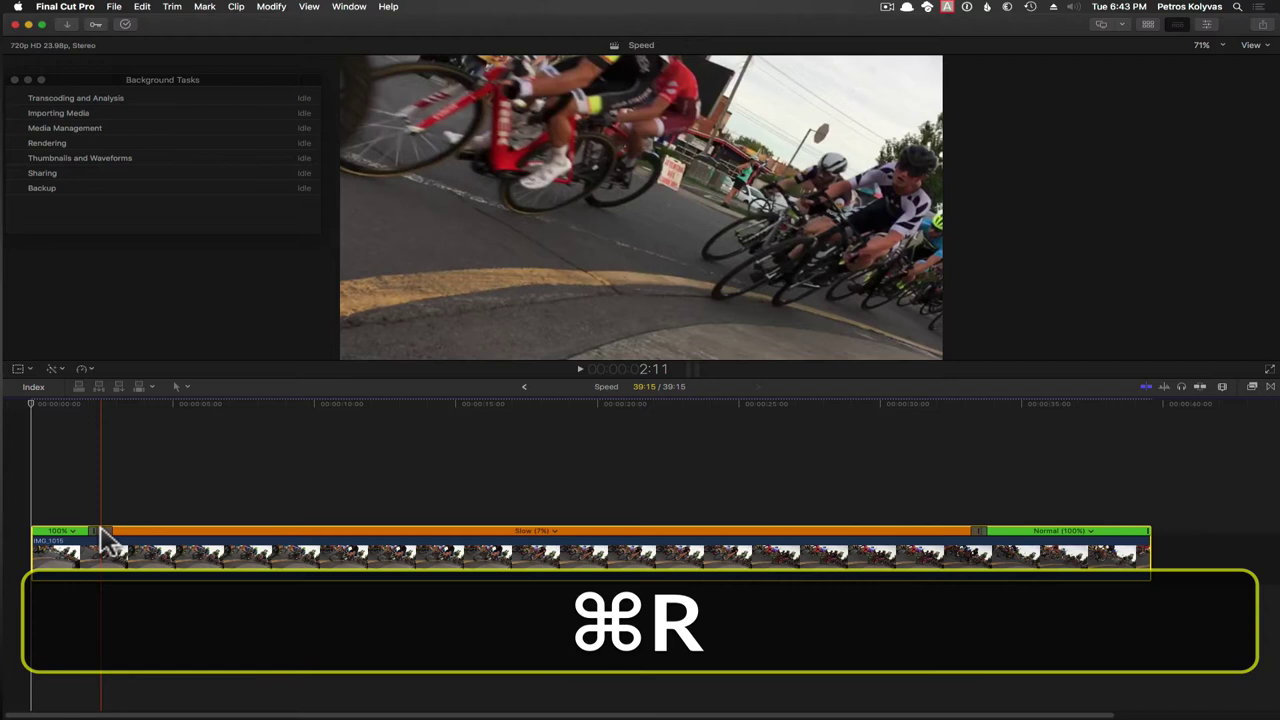
key(ctrl+r)
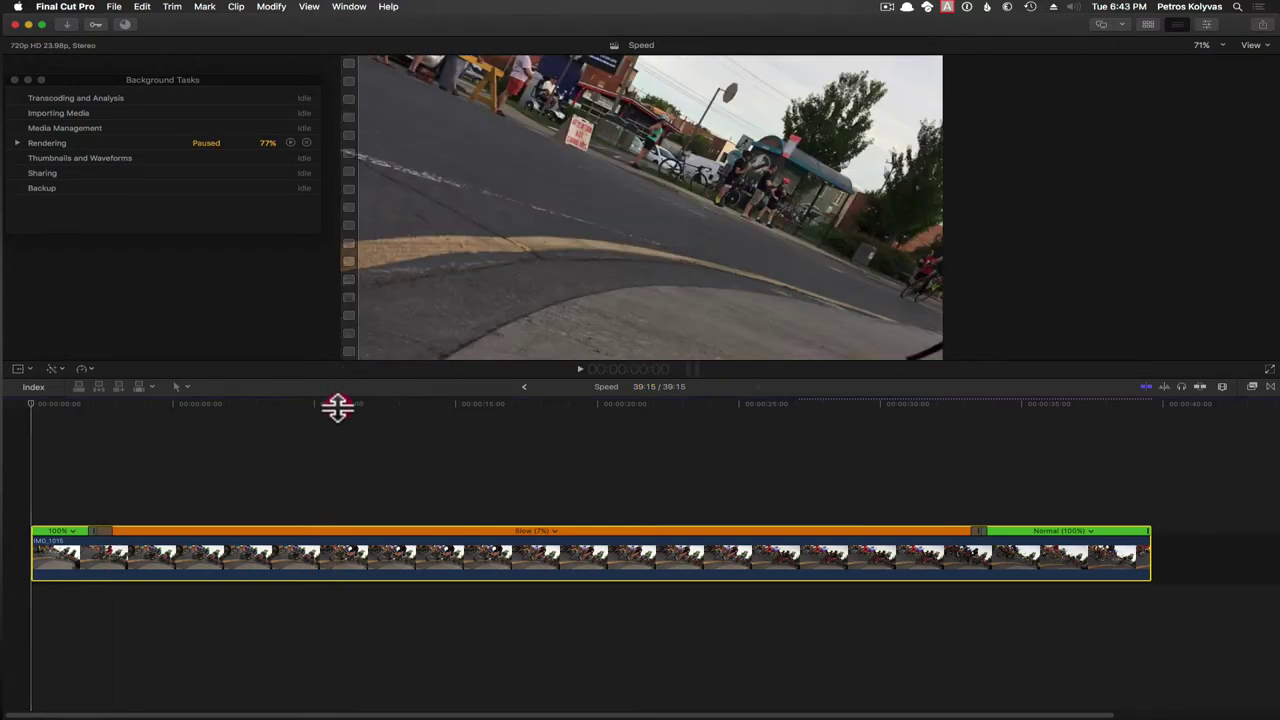
Enlarge the viewer above the timeline and close the Background Tasks window
drag(337, 407, 347, 572)
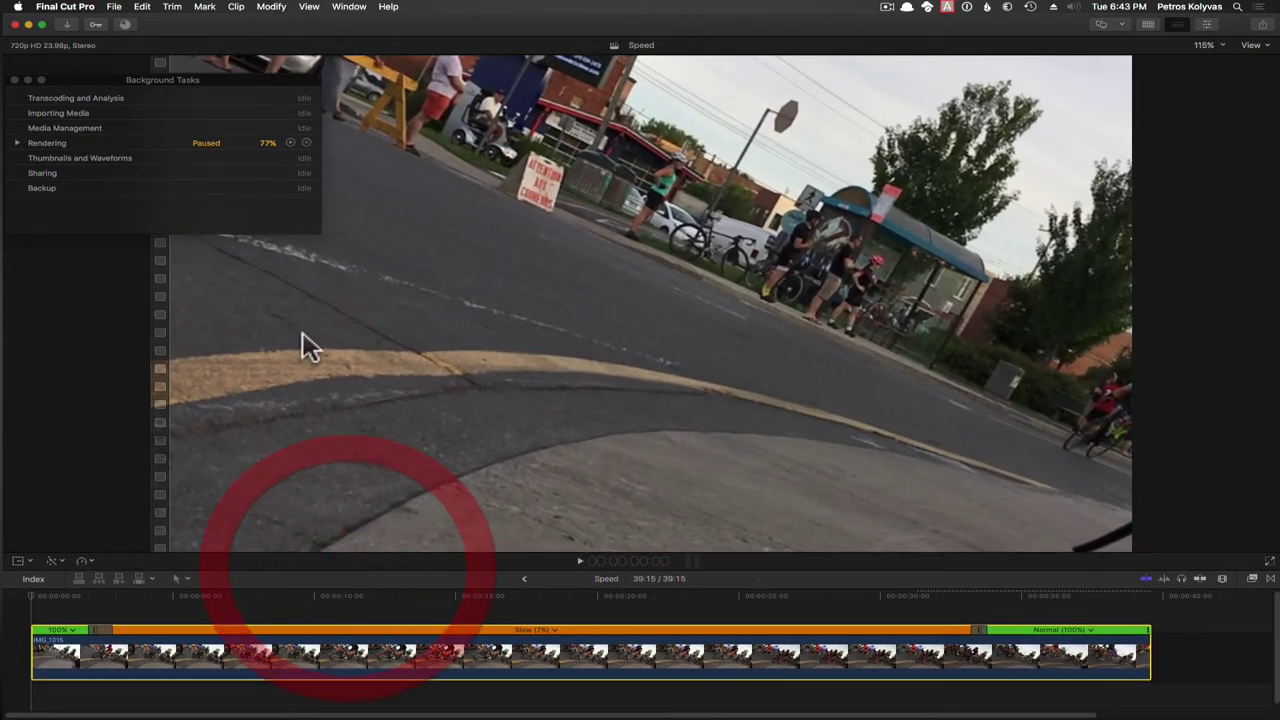
click(15, 80)
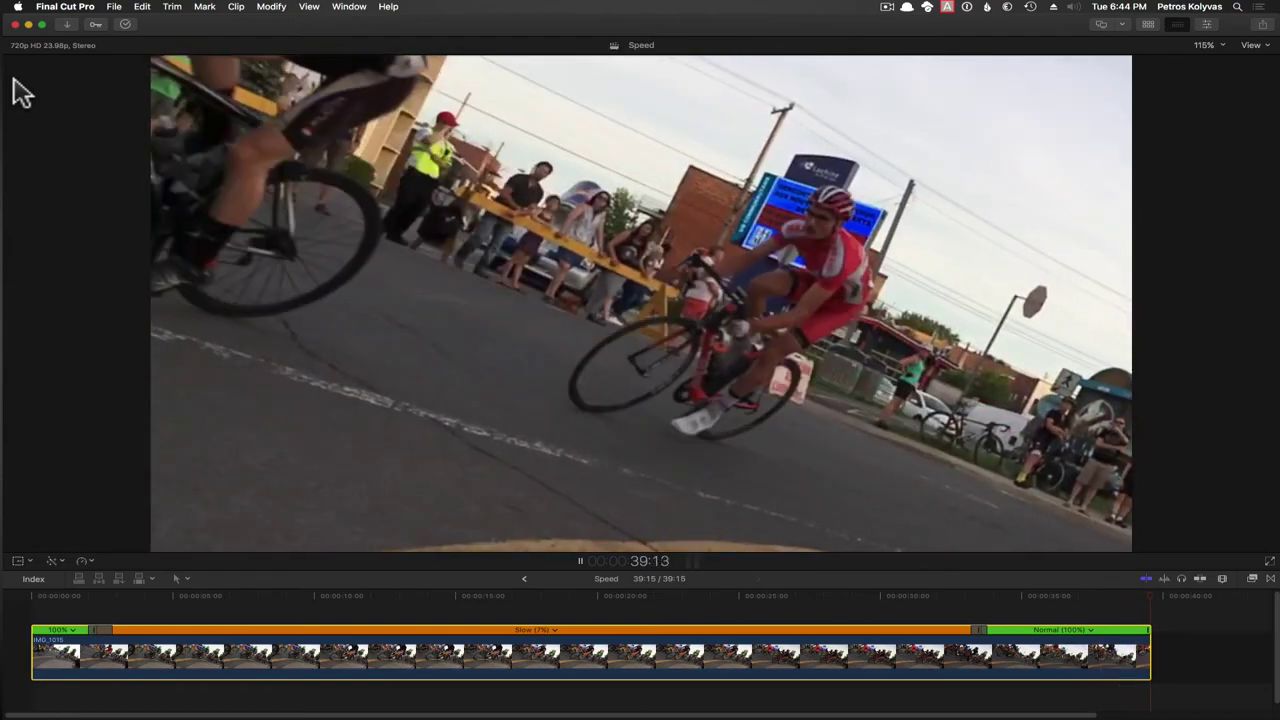
Blade the slow section into two speed segments and set the first to 8%
key(super+r)
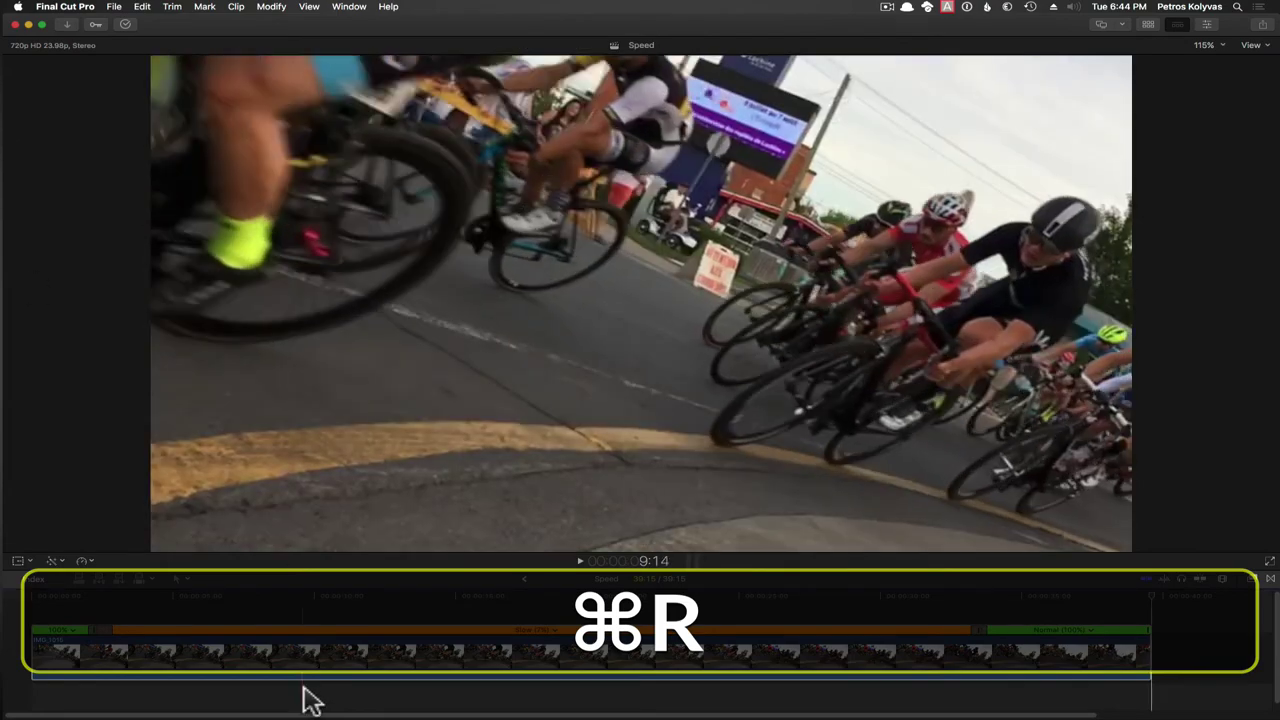
key(shift)
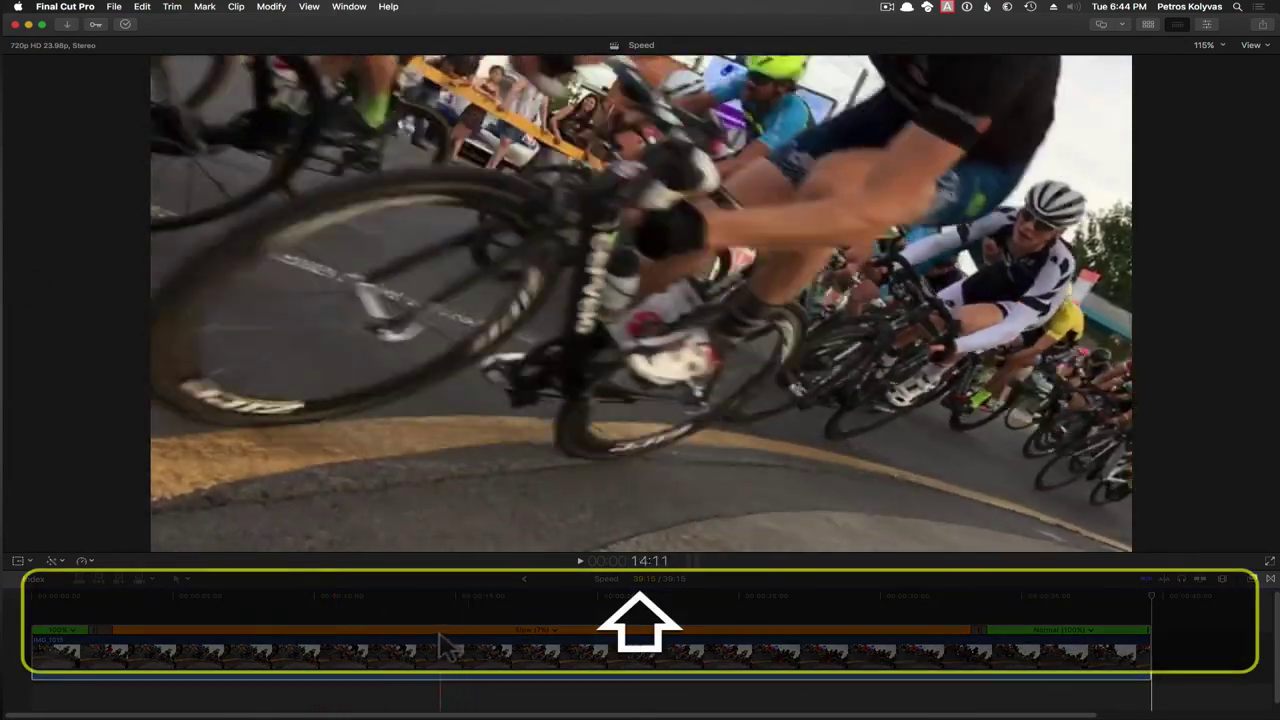
key(shift+b)
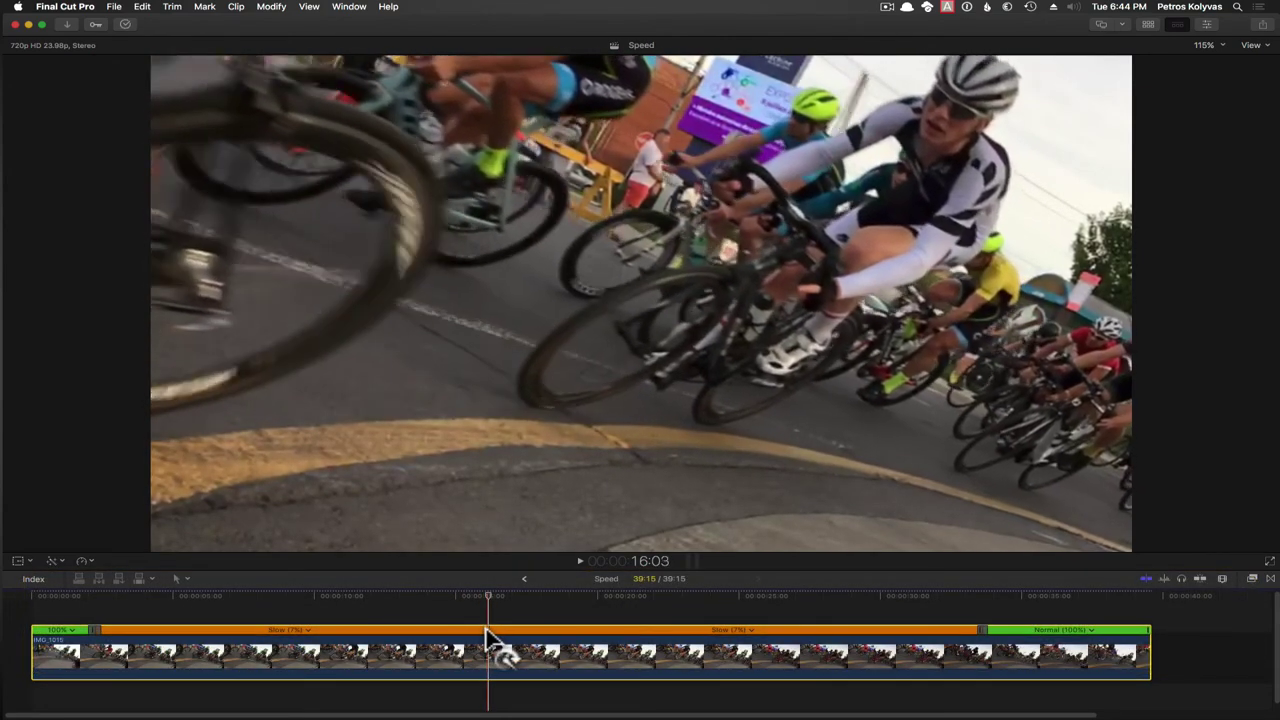
drag(487, 631, 447, 632)
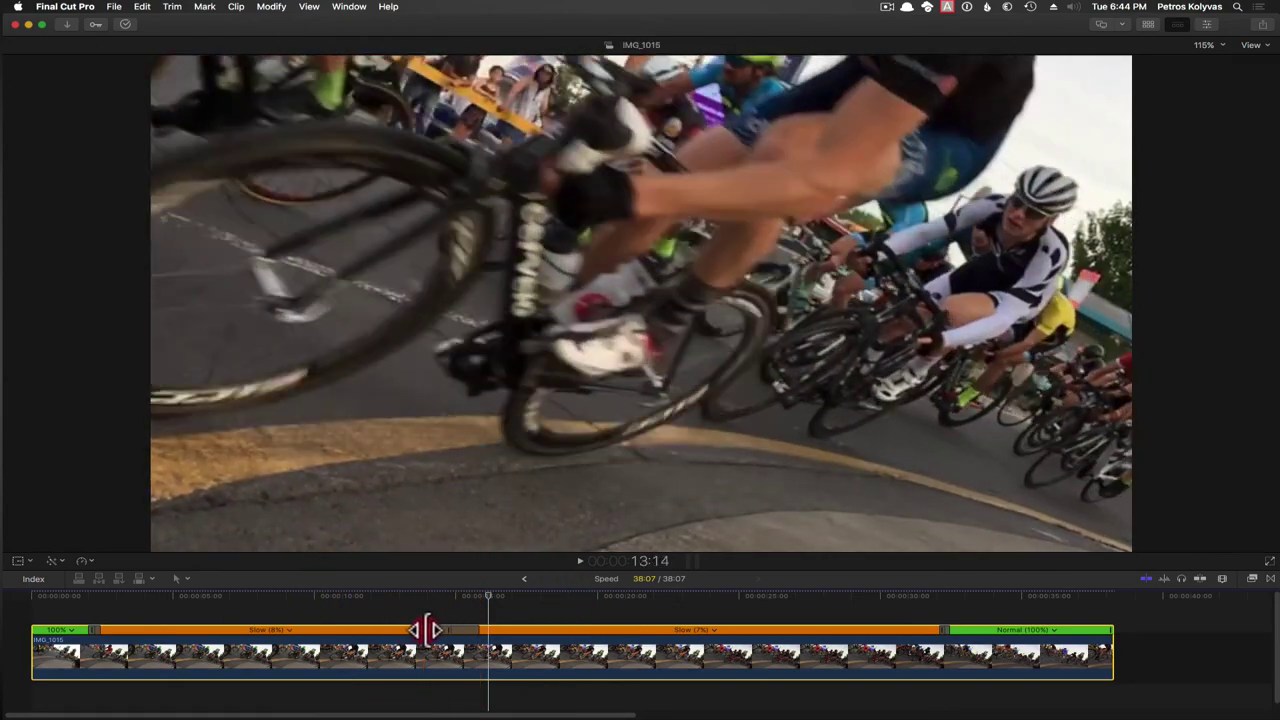
drag(428, 630, 478, 635)
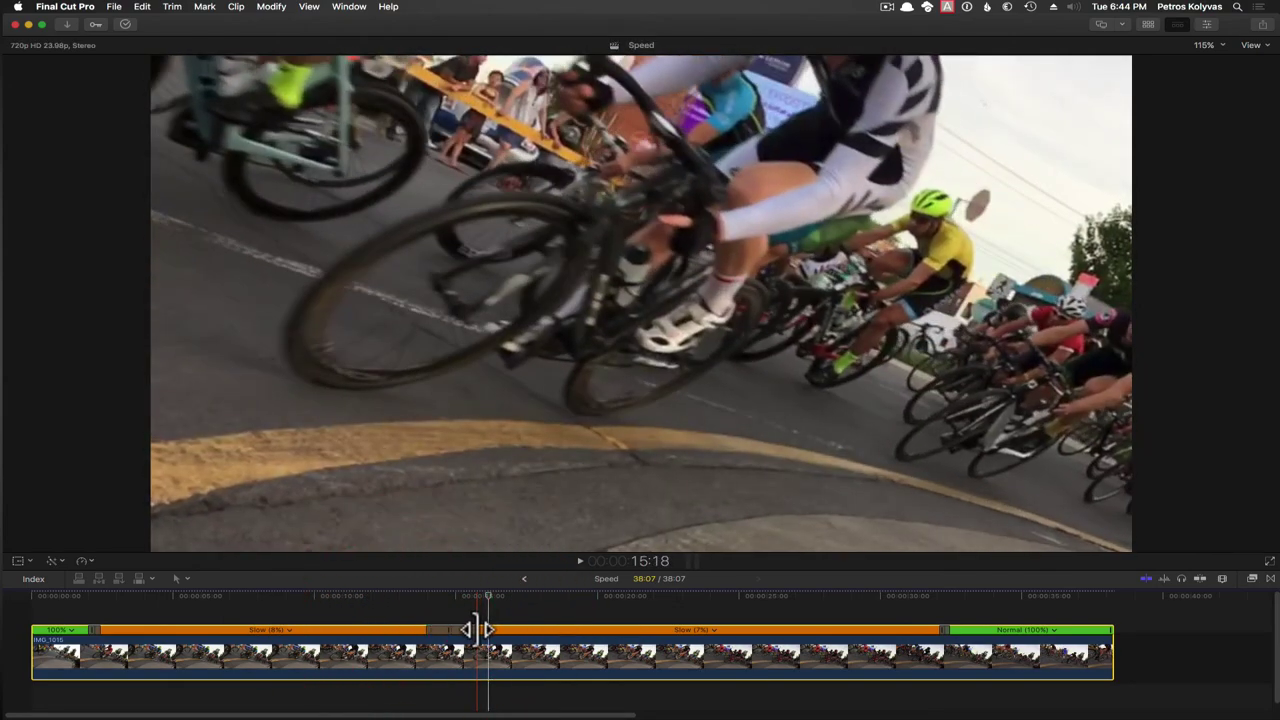
click(457, 628)
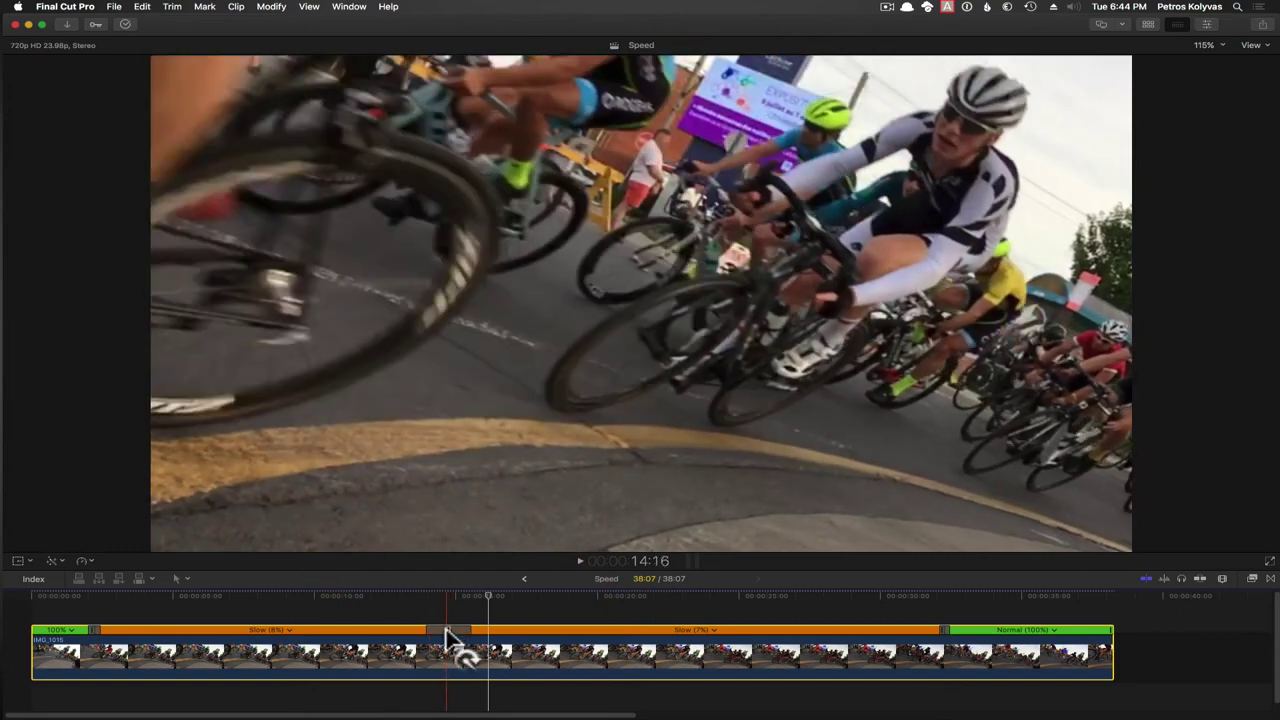
Shift the speed transition's source frame earlier
double_click(446, 630)
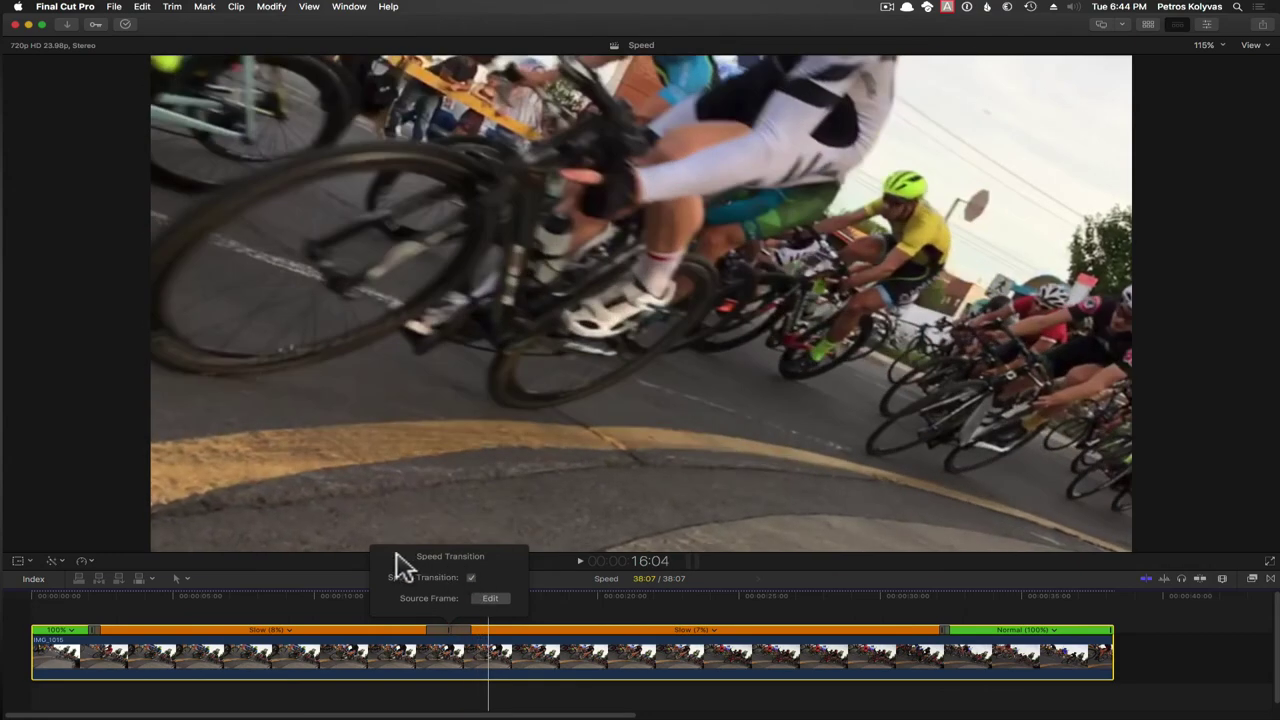
click(490, 598)
drag(457, 640, 513, 625)
click(513, 625)
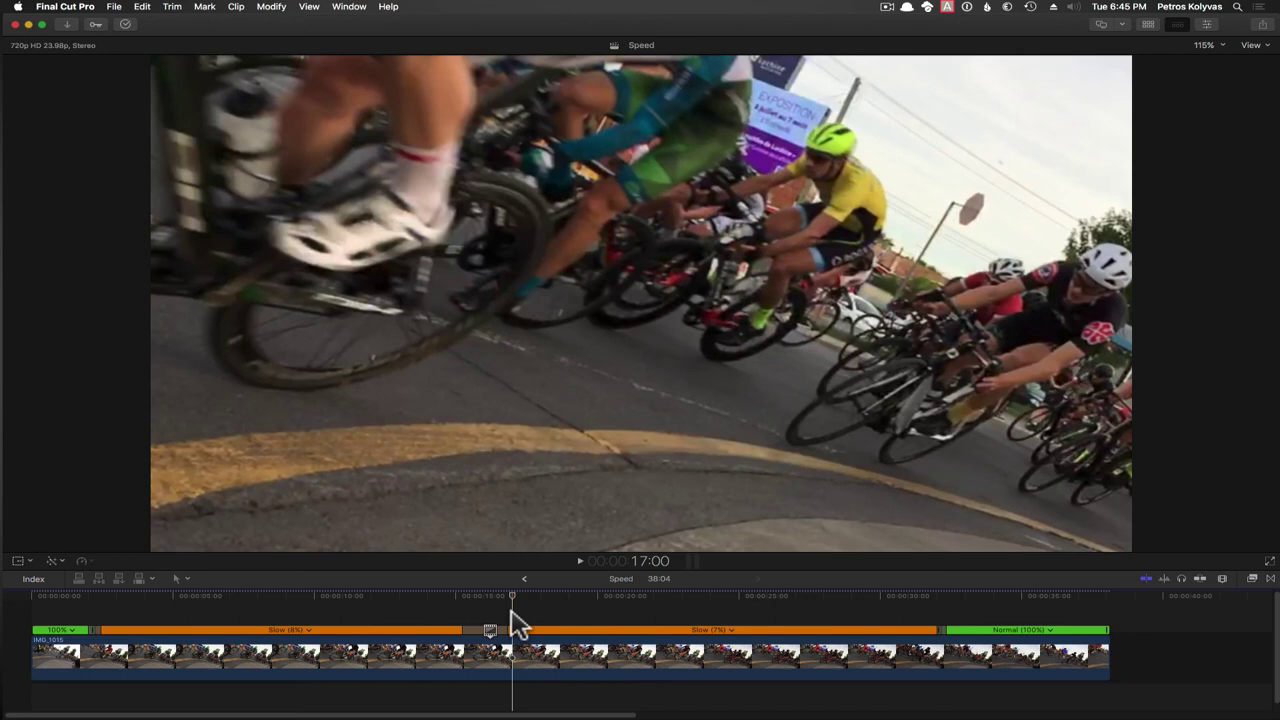
key(Right)
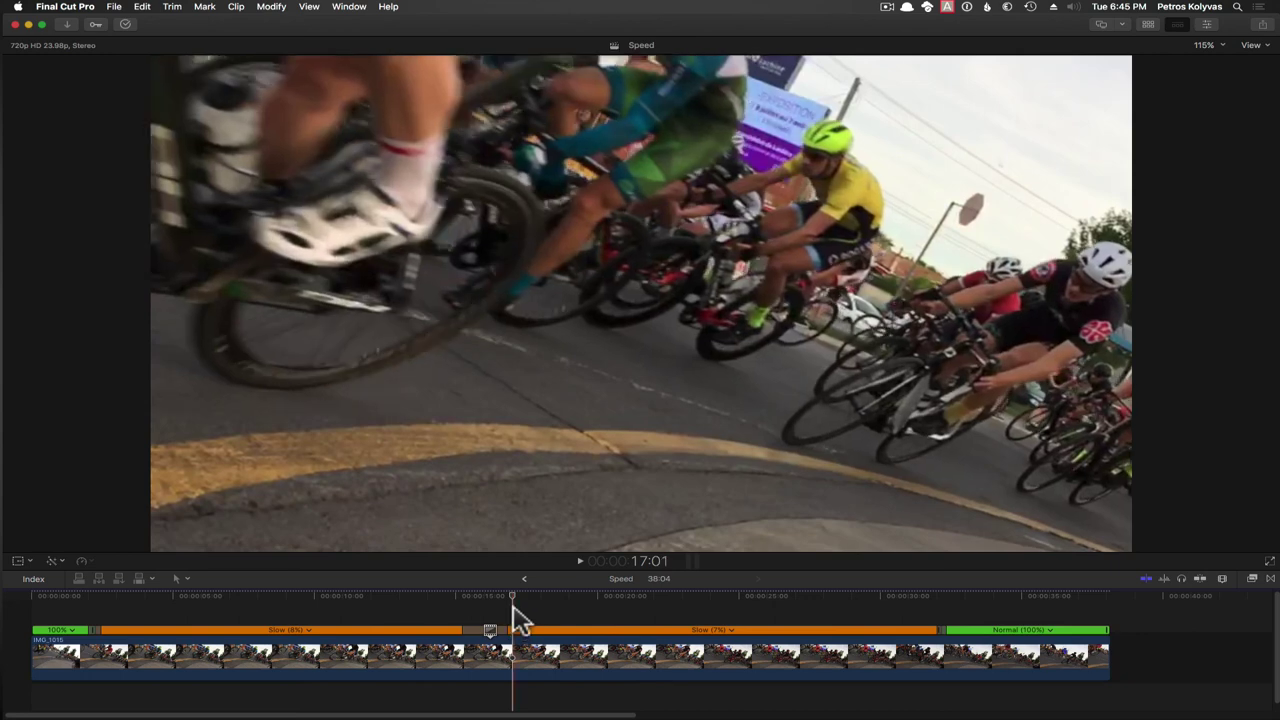